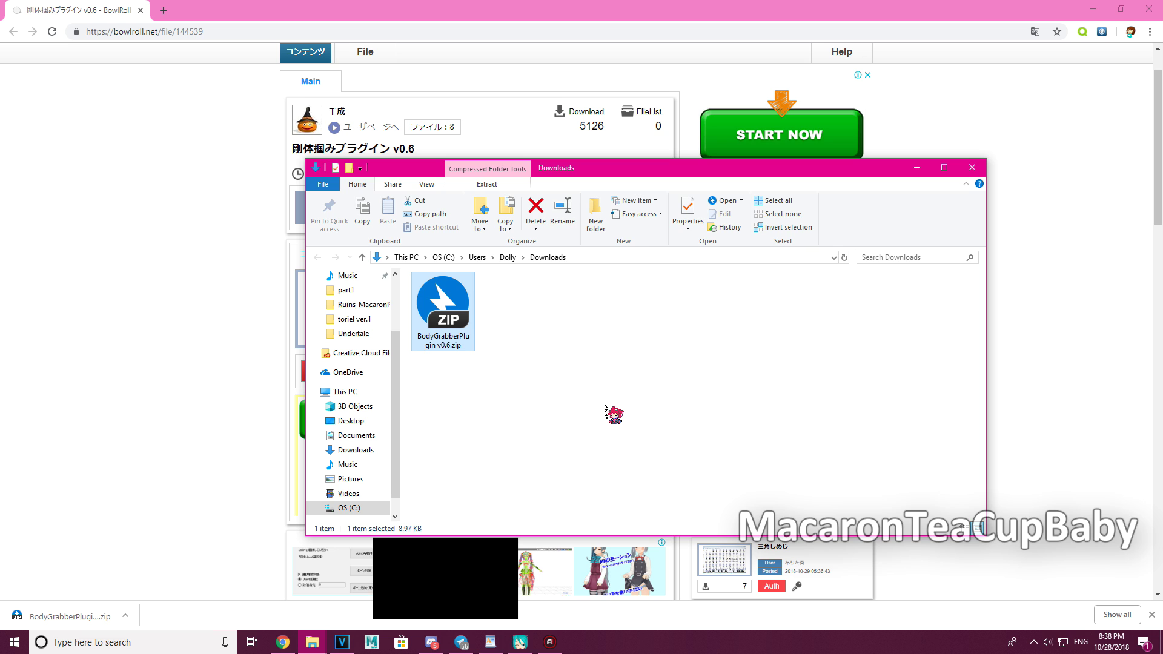
Step: Bring the PMX Editor folder to the front and open its _plugin\User folder
{"action": "left_click", "coordinate": [324, 646]}
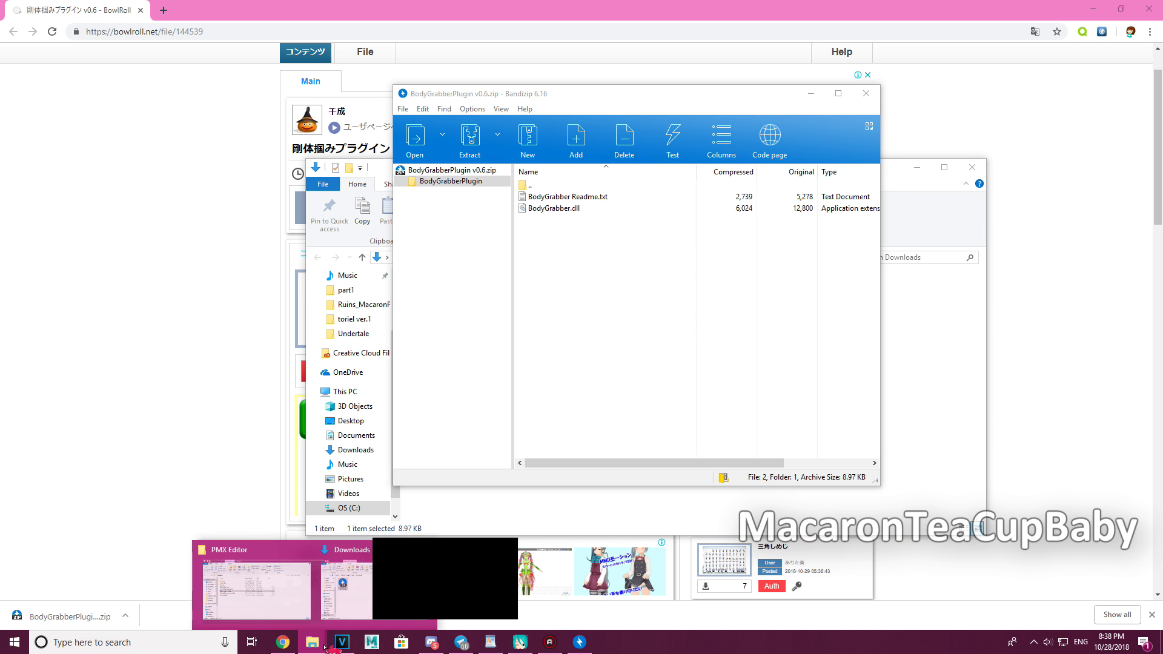
{"action": "left_click", "coordinate": [288, 596]}
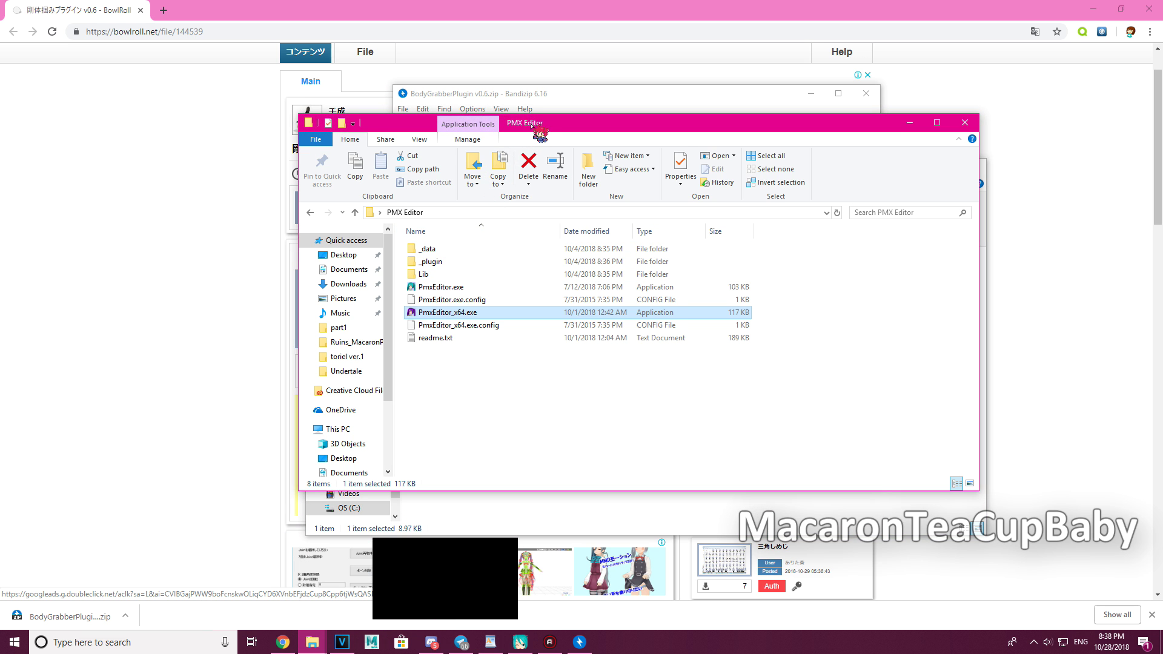
{"action": "left_click_drag", "start_coordinate": [532, 124], "coordinate": [505, 166]}
{"action": "left_click", "coordinate": [424, 309]}
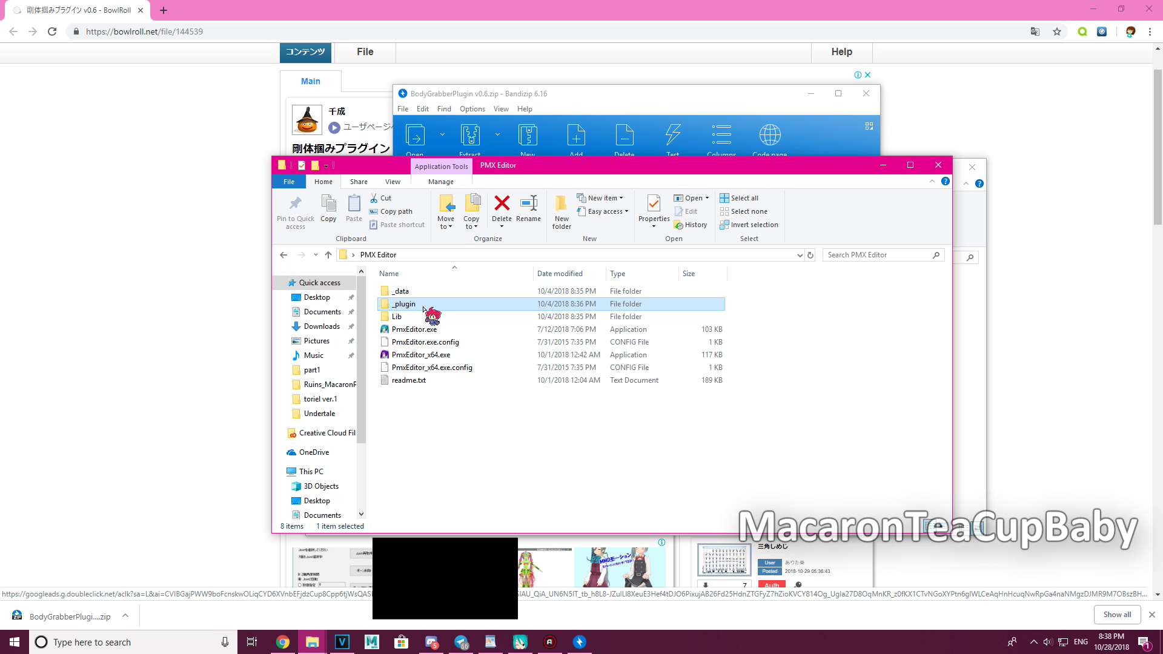
{"action": "double_click", "coordinate": [423, 308]}
{"action": "double_click", "coordinate": [425, 332]}
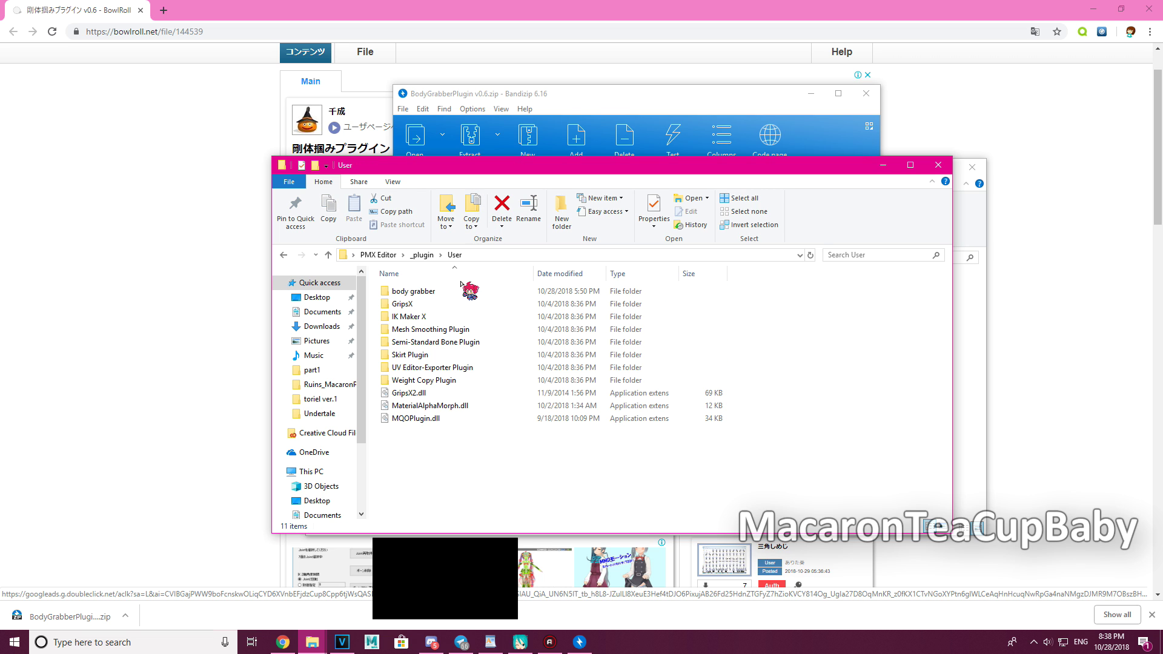
Step: Open the body grabber plug-in folder beside the archive and select BodyGrabber.dll in the archive
{"action": "left_click_drag", "start_coordinate": [646, 167], "coordinate": [430, 171]}
{"action": "double_click", "coordinate": [239, 294]}
{"action": "key", "text": "alt+Left"}
{"action": "double_click", "coordinate": [241, 295]}
{"action": "left_click", "coordinate": [800, 304]}
{"action": "left_click", "coordinate": [573, 212]}
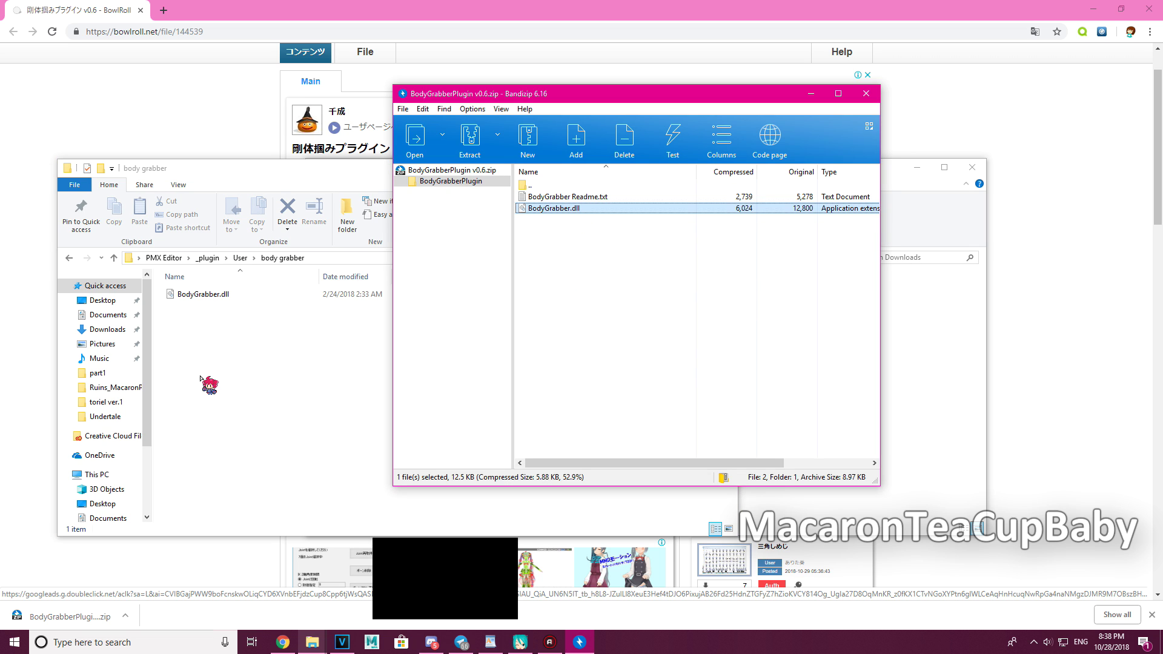
Step: Close the BodyGrabberPlugin v0.6.zip archive, the body grabber folder and the Downloads folder
{"action": "left_click", "coordinate": [868, 95]}
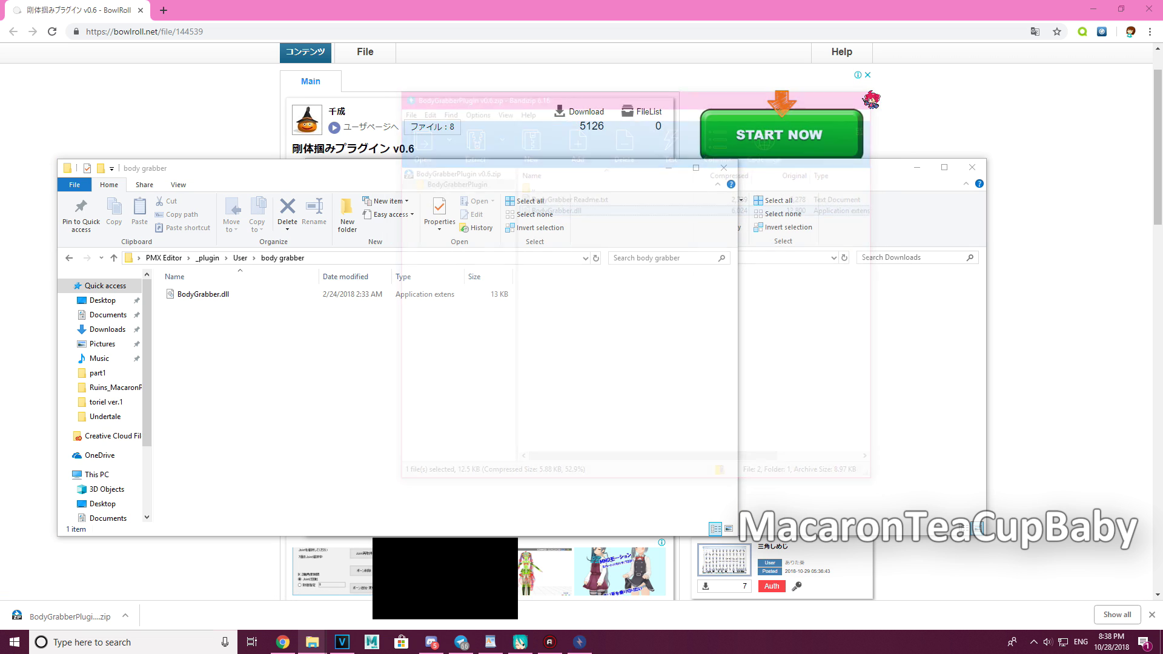
{"action": "left_click", "coordinate": [723, 168]}
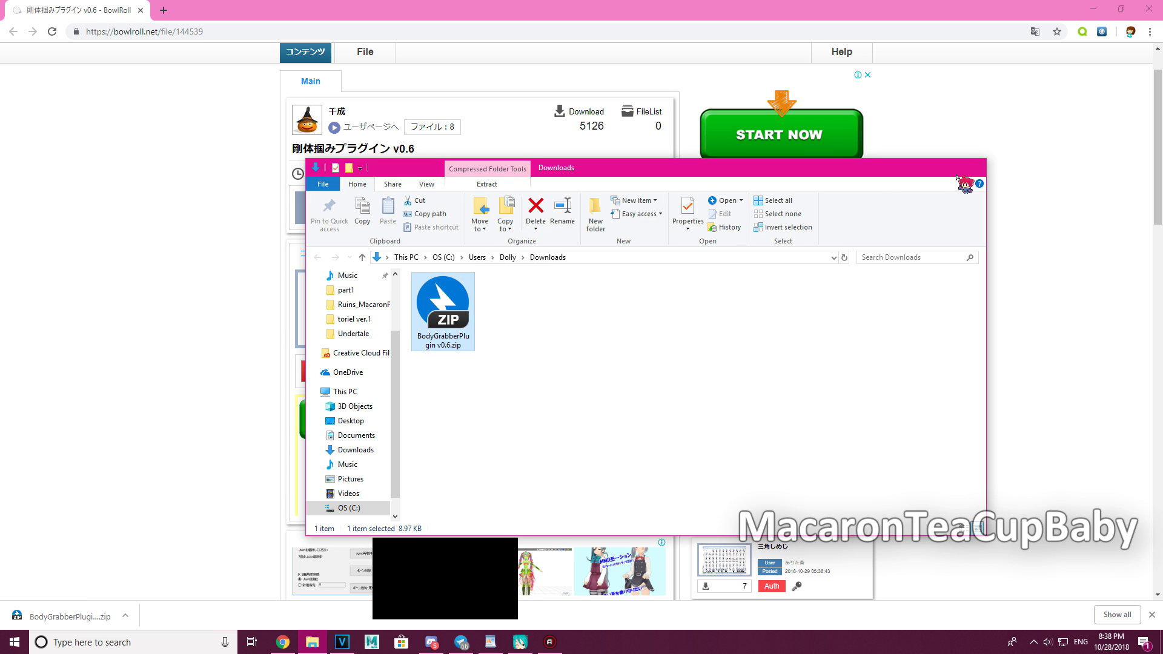
{"action": "left_click", "coordinate": [971, 168]}
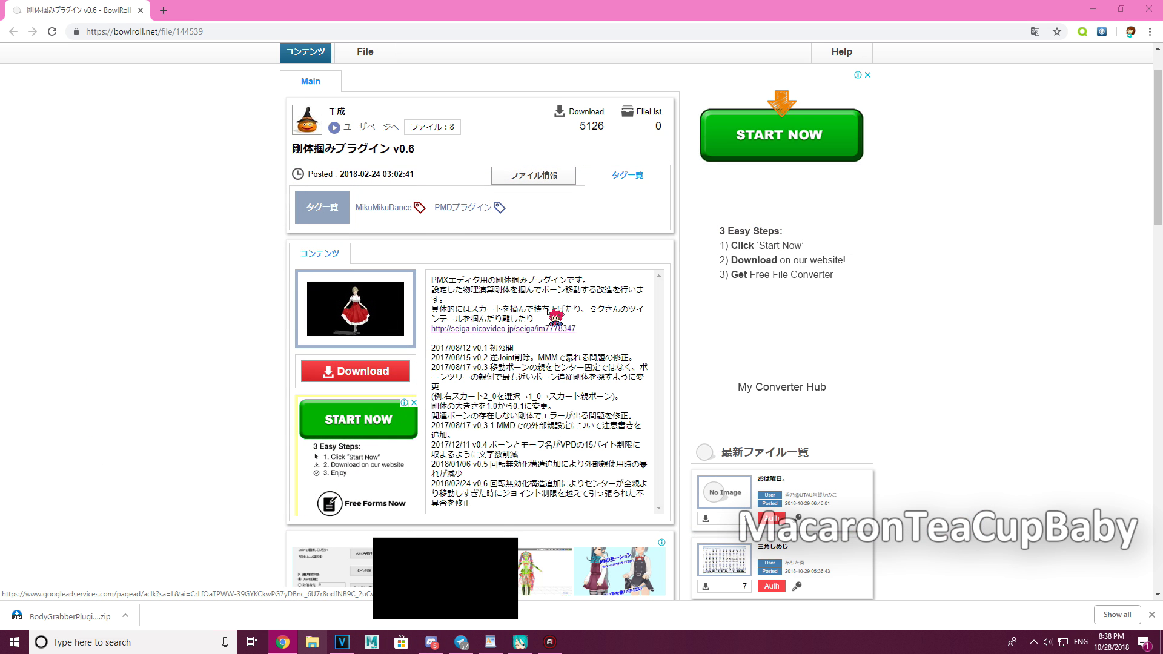
Step: Launch PmxEditor_x64.exe from the desktop's PMX Editor folder and minimize the folder window
{"action": "key", "text": "super+e"}
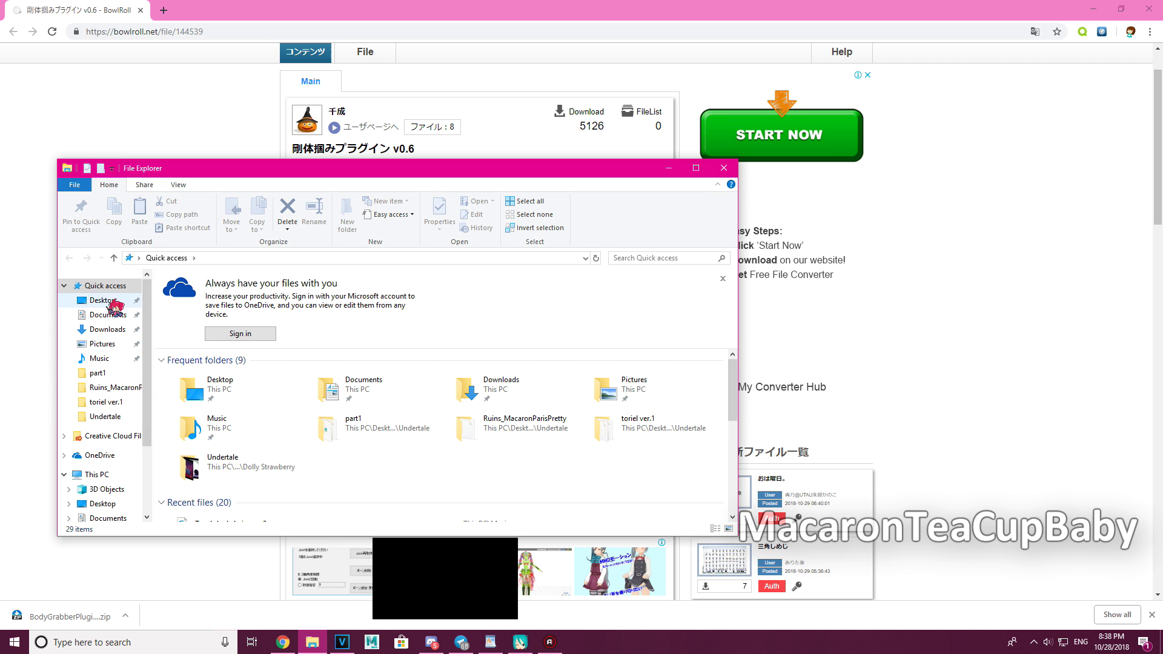
{"action": "left_click", "coordinate": [103, 300]}
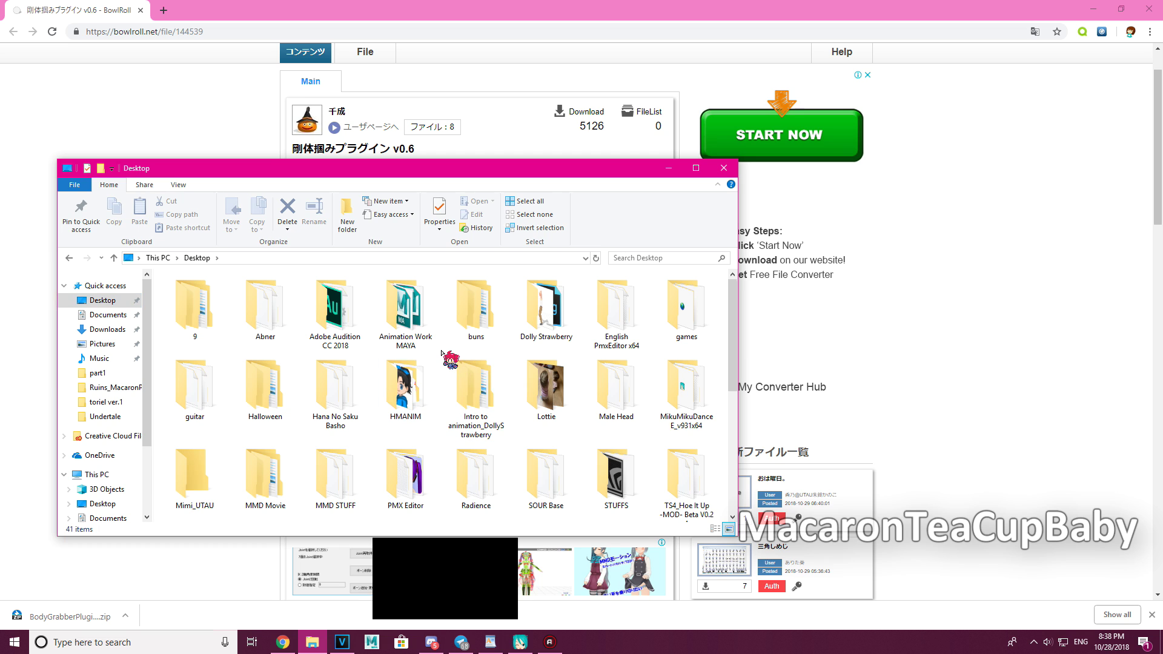
{"action": "scroll", "coordinate": [443, 354], "scroll_direction": "down", "scroll_amount": 3}
{"action": "key", "text": "p"}
{"action": "double_click", "coordinate": [402, 331]}
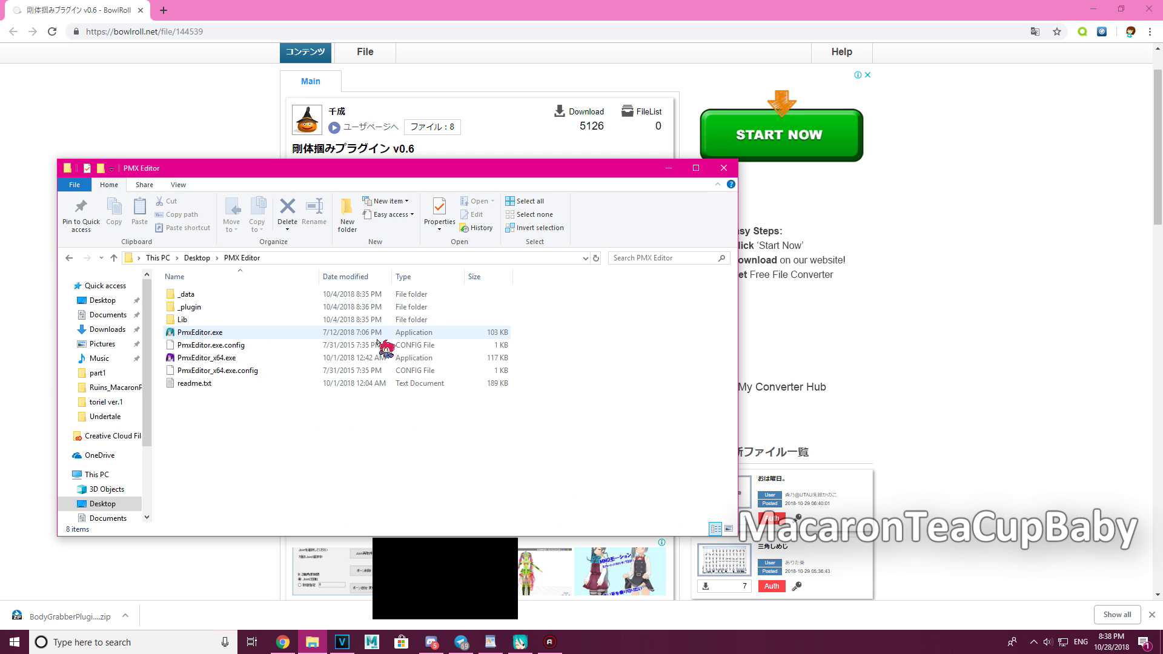
{"action": "left_click", "coordinate": [223, 358]}
{"action": "left_click", "coordinate": [672, 169]}
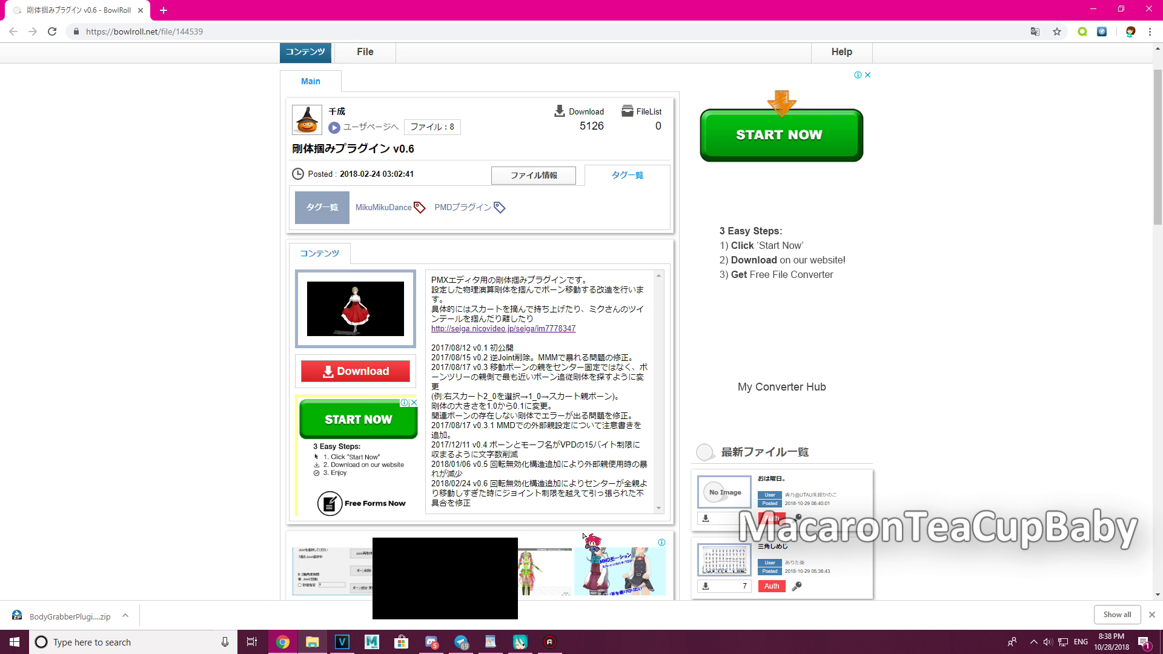
{"action": "scroll", "coordinate": [585, 536], "scroll_direction": "up", "scroll_amount": 1}
{"action": "scroll", "coordinate": [587, 539], "scroll_direction": "down", "scroll_amount": 1}
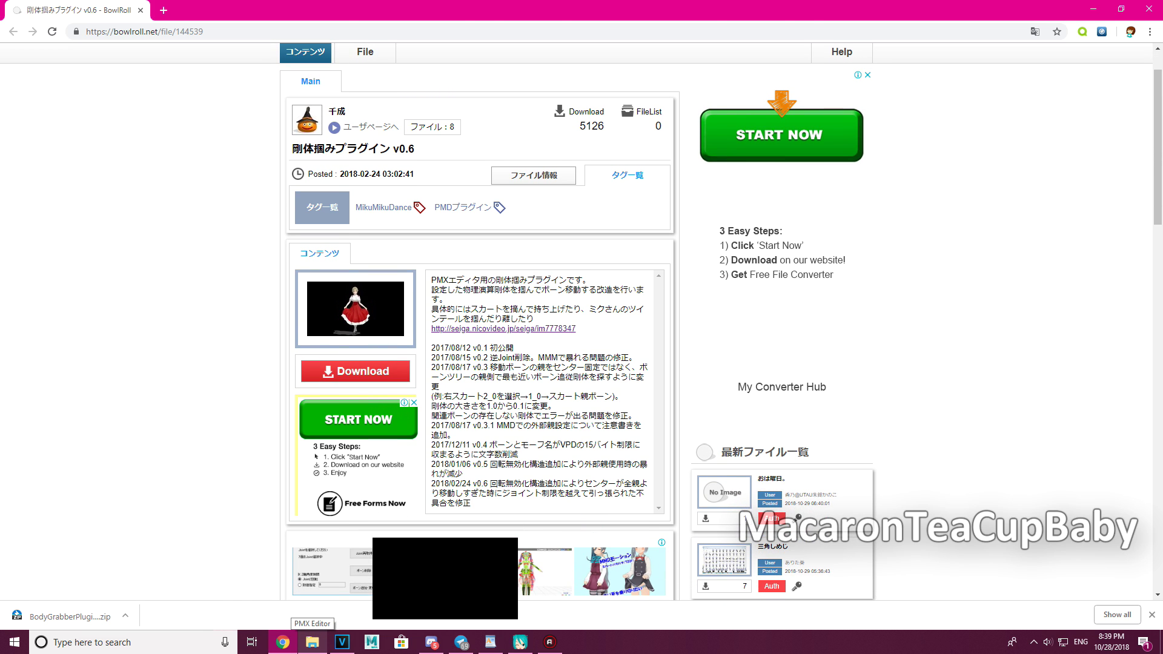
{"action": "scroll", "coordinate": [925, 477], "scroll_direction": "up", "scroll_amount": 1}
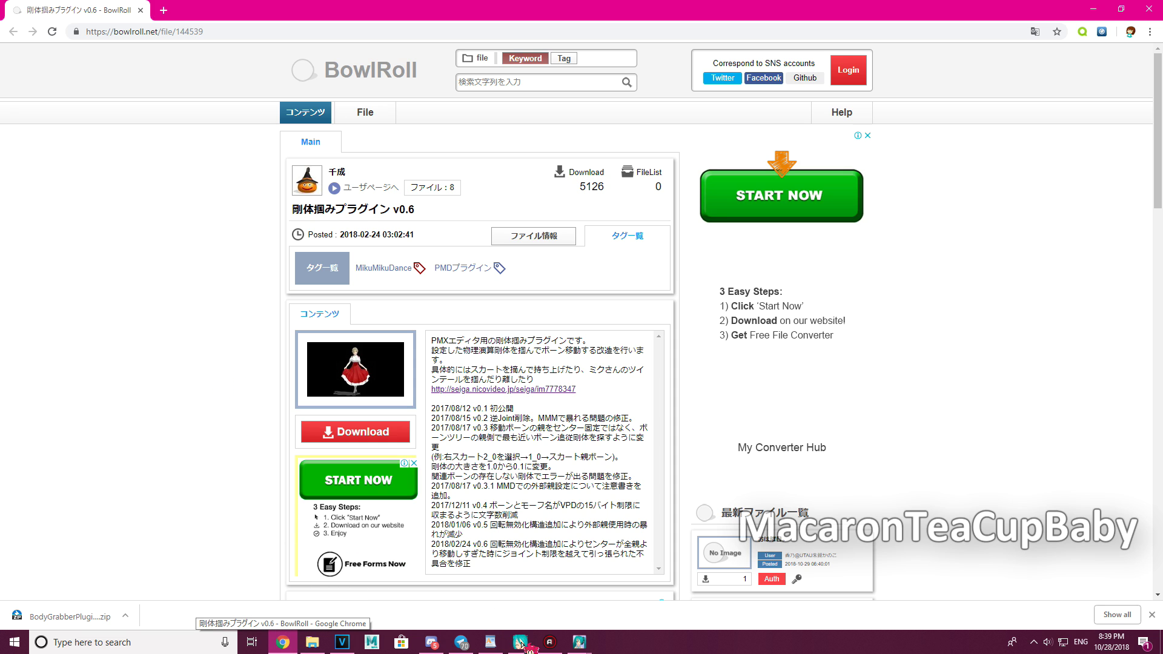
Step: Switch to PMX Editor, maximize the Pmx View window and bring the editor window in front of it
{"action": "left_click", "coordinate": [583, 639]}
{"action": "left_click", "coordinate": [623, 586]}
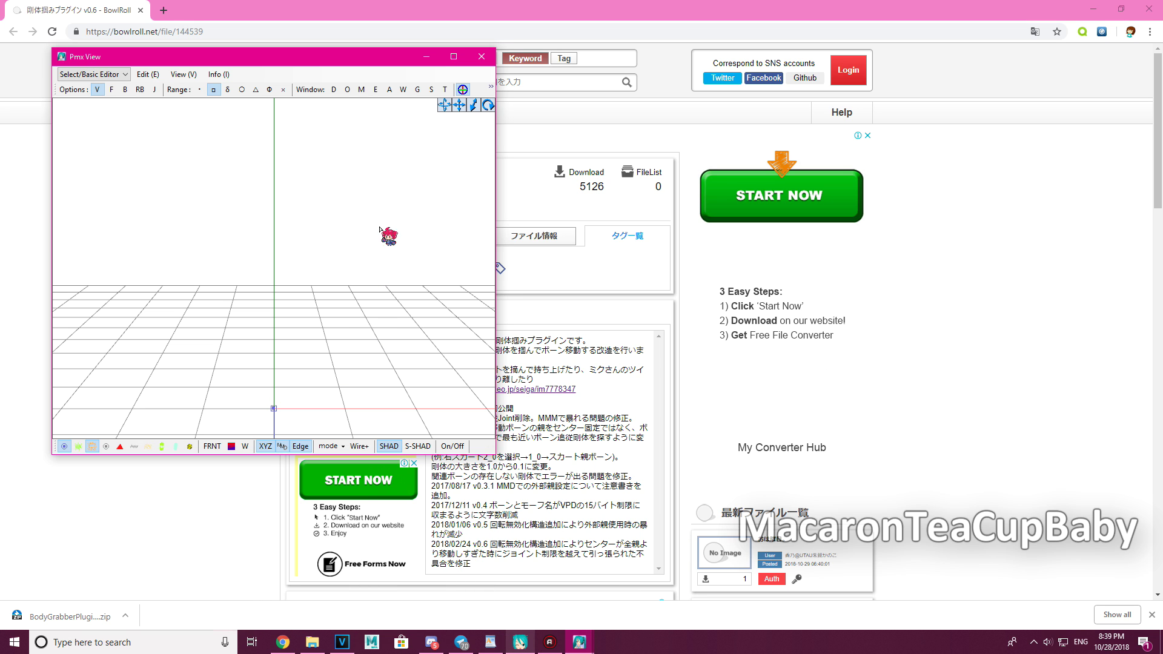
{"action": "left_click", "coordinate": [453, 57]}
{"action": "left_click", "coordinate": [580, 642]}
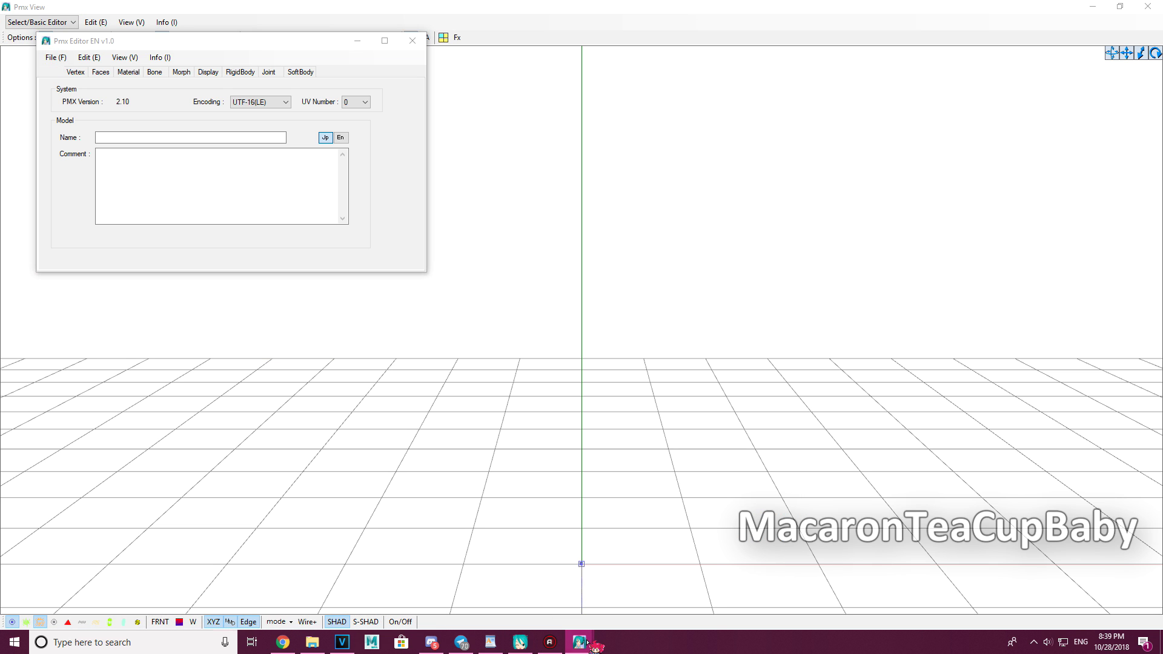
Step: Open the model Toriel.pmx from the toriel ver.1 folder
{"action": "left_click", "coordinate": [56, 56]}
{"action": "left_click", "coordinate": [65, 83]}
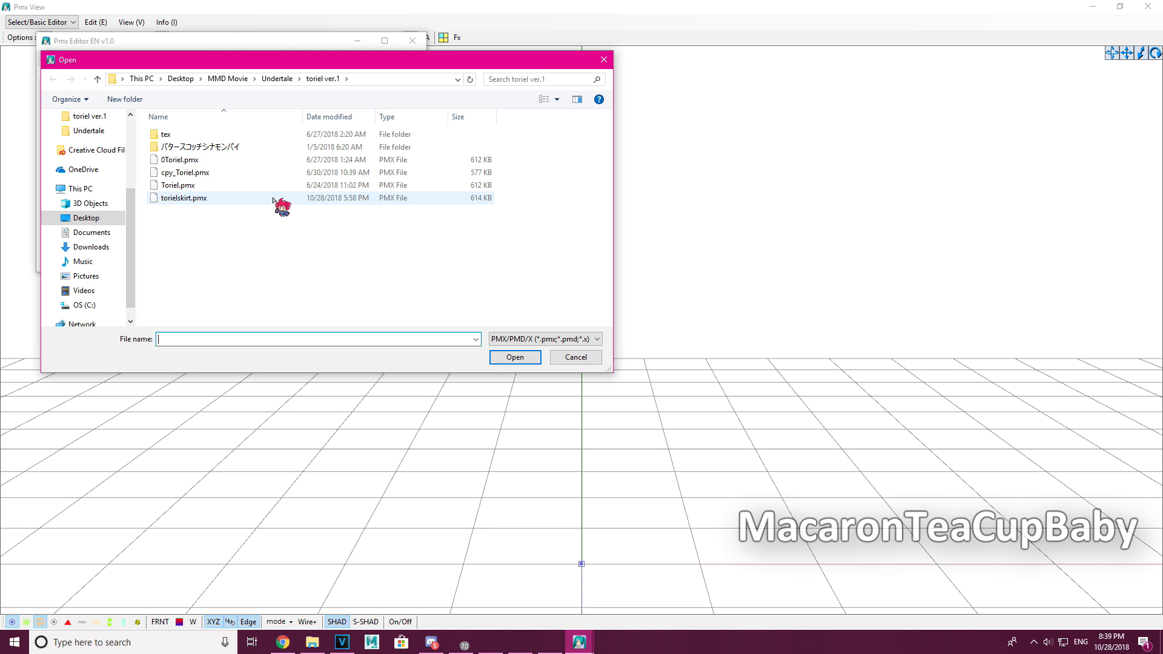
{"action": "double_click", "coordinate": [182, 185]}
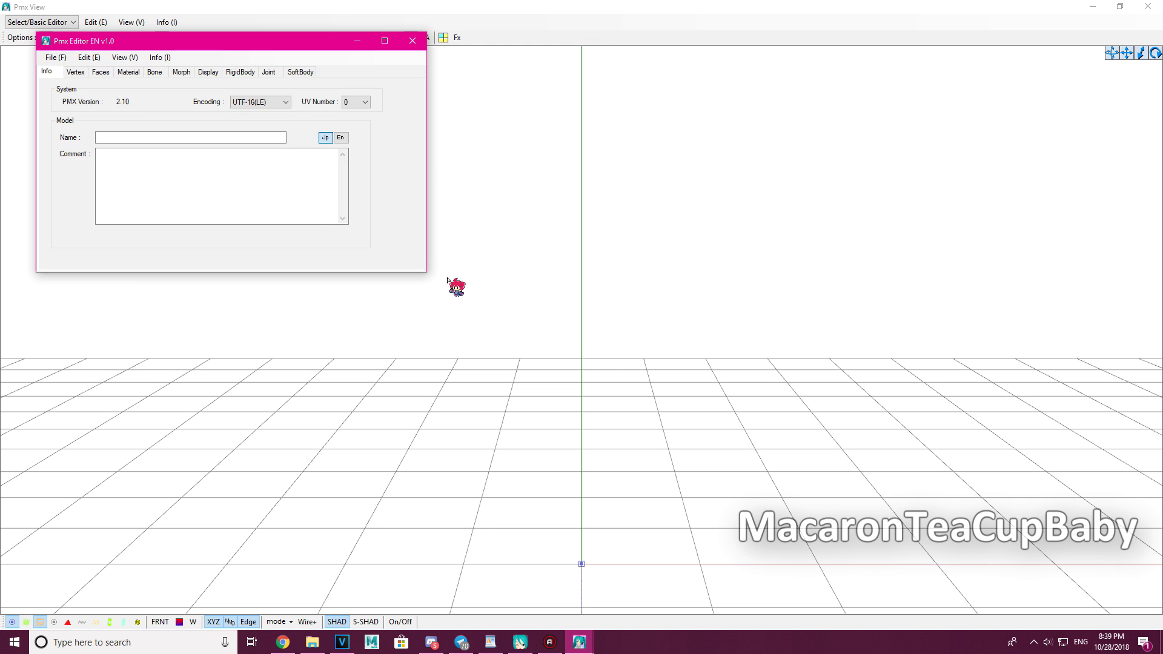
Step: Open the model 0Toriel.pmx from the toriel ver.1 folder
{"action": "left_click", "coordinate": [54, 58]}
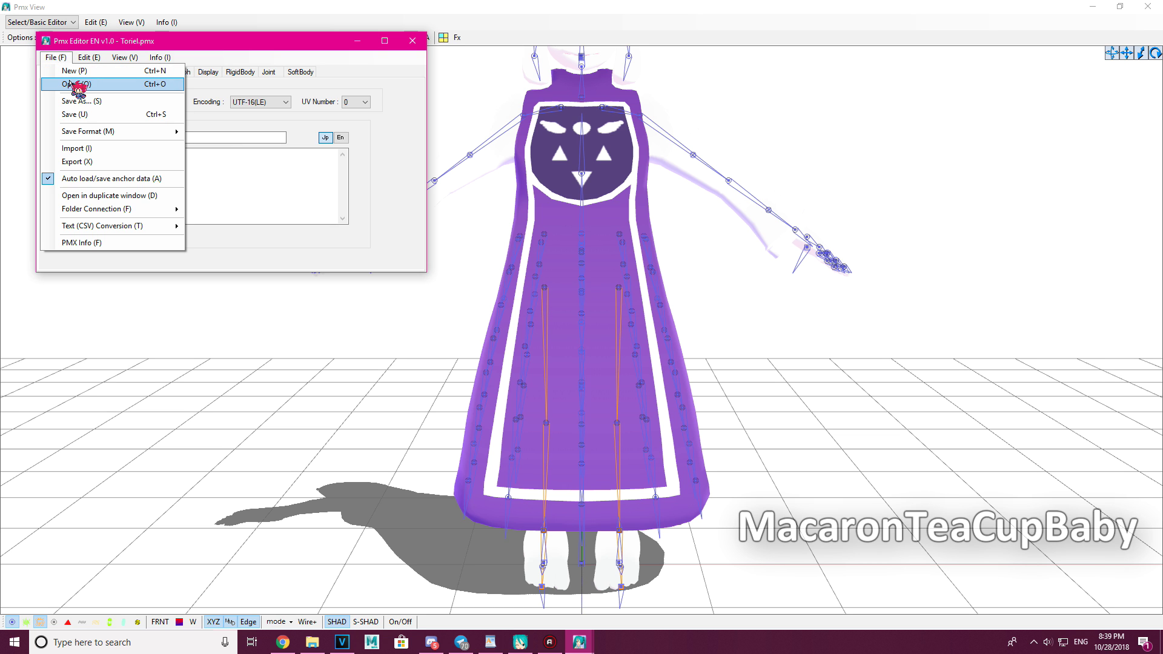
{"action": "left_click", "coordinate": [70, 83]}
{"action": "double_click", "coordinate": [194, 162]}
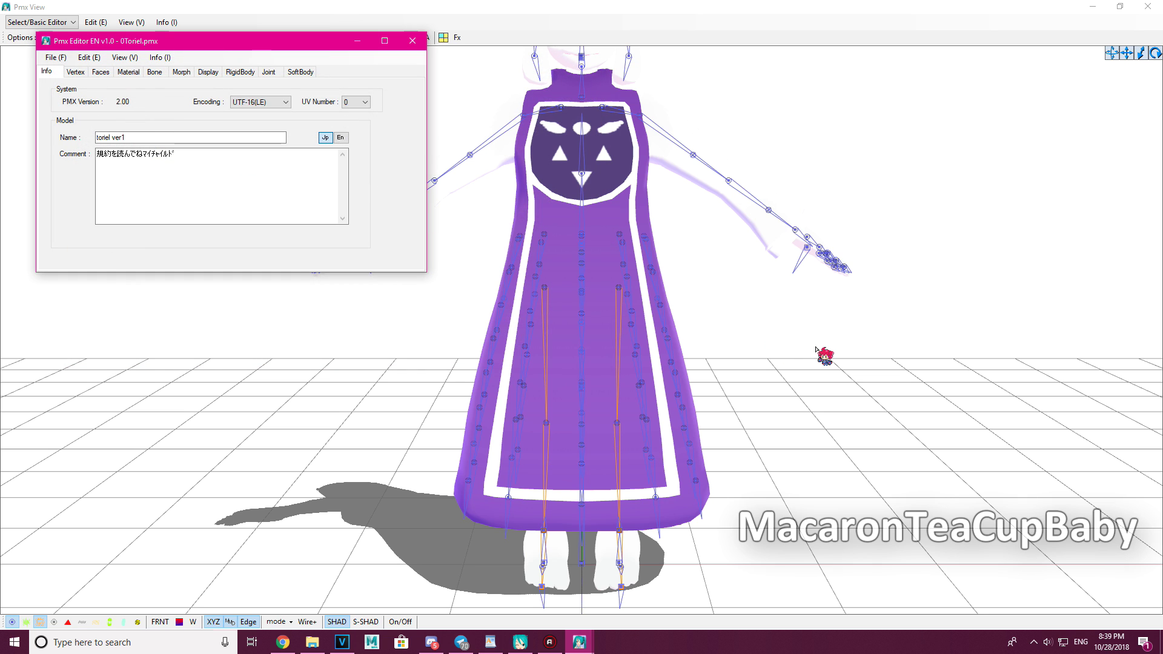
Step: Display the rigid bodies, limit selection to them, and select the upper rigid body of the model's left ear
{"action": "left_click", "coordinate": [816, 350]}
{"action": "middle_click_drag", "start_coordinate": [815, 348], "coordinate": [816, 375]}
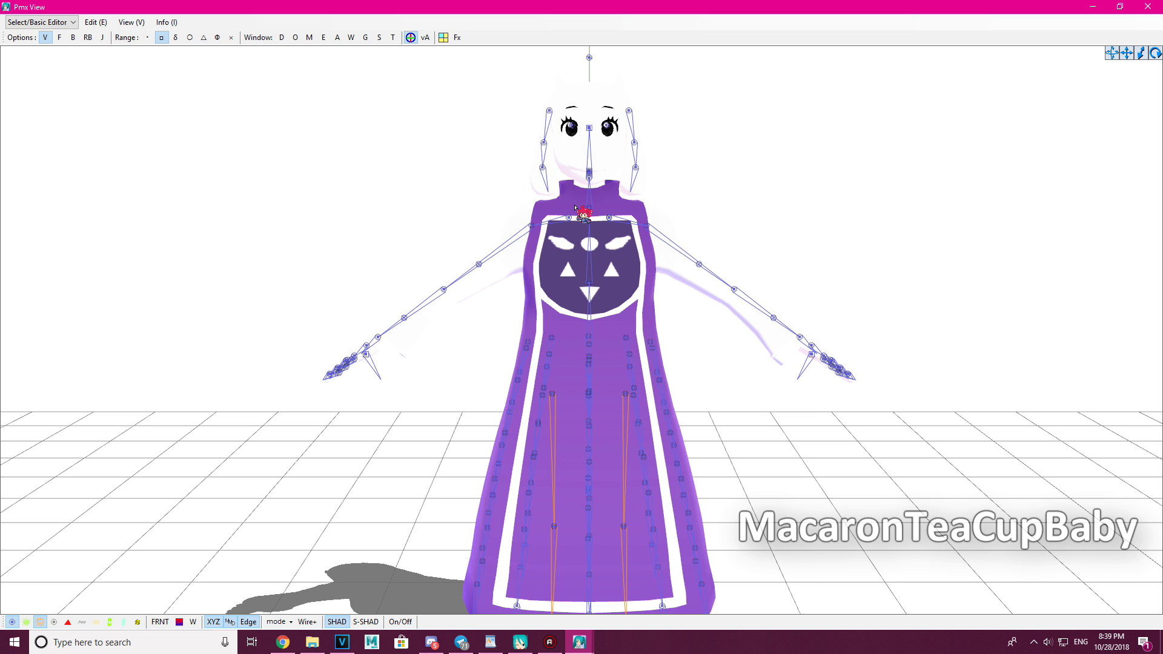
{"action": "left_click", "coordinate": [88, 38]}
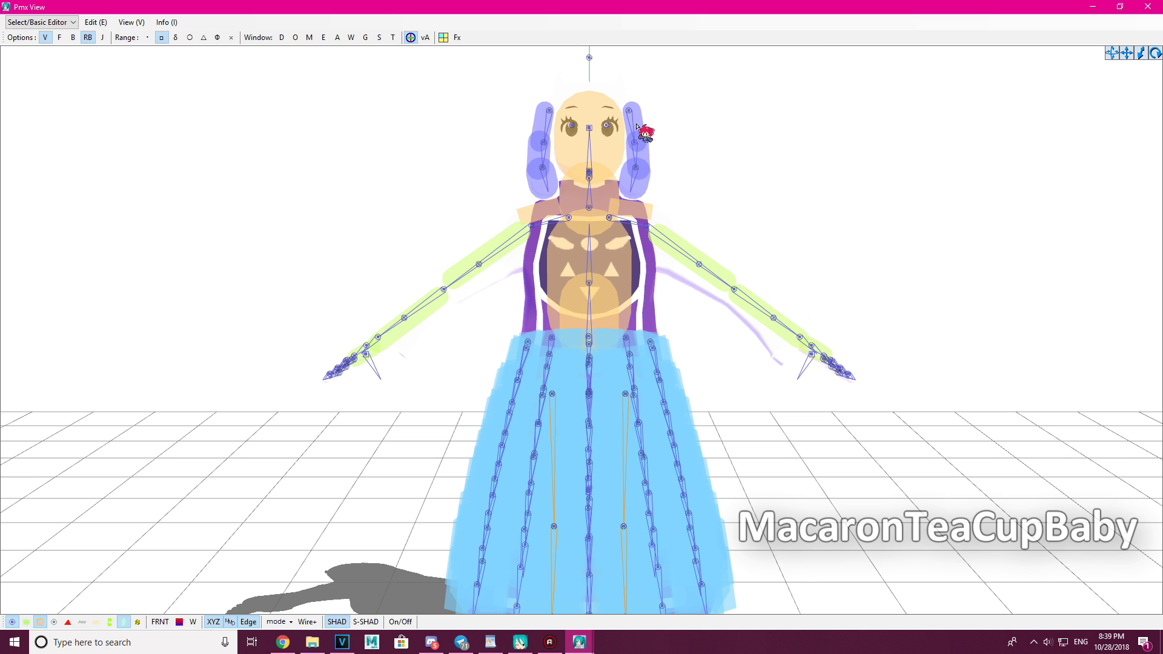
{"action": "left_click", "coordinate": [634, 125]}
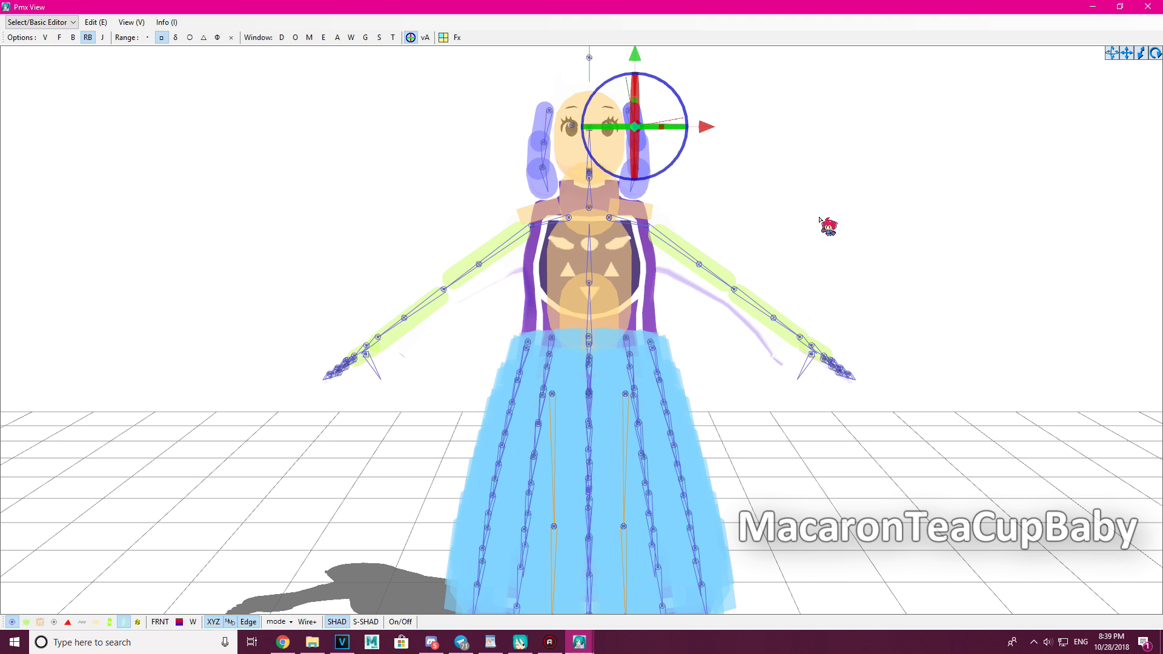
{"action": "mouse_move", "coordinate": [796, 240]}
{"action": "right_mouse_down"}
{"action": "mouse_move", "coordinate": [771, 244]}
{"action": "mouse_move", "coordinate": [796, 242]}
{"action": "right_mouse_up"}
{"action": "left_click", "coordinate": [796, 242]}
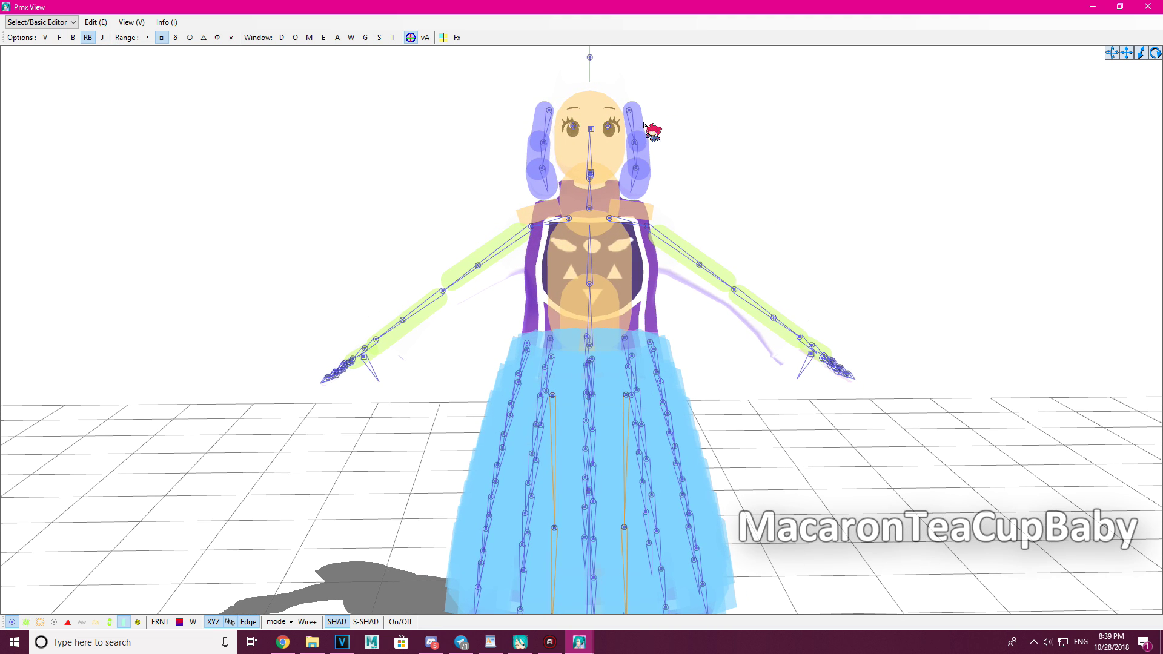
Step: Run the body grabber user plug-in 剛体掴み on the selected ear rigid body
{"action": "left_click", "coordinate": [579, 642]}
{"action": "left_click", "coordinate": [512, 582]}
{"action": "left_click", "coordinate": [89, 58]}
{"action": "mouse_move", "coordinate": [146, 267]}
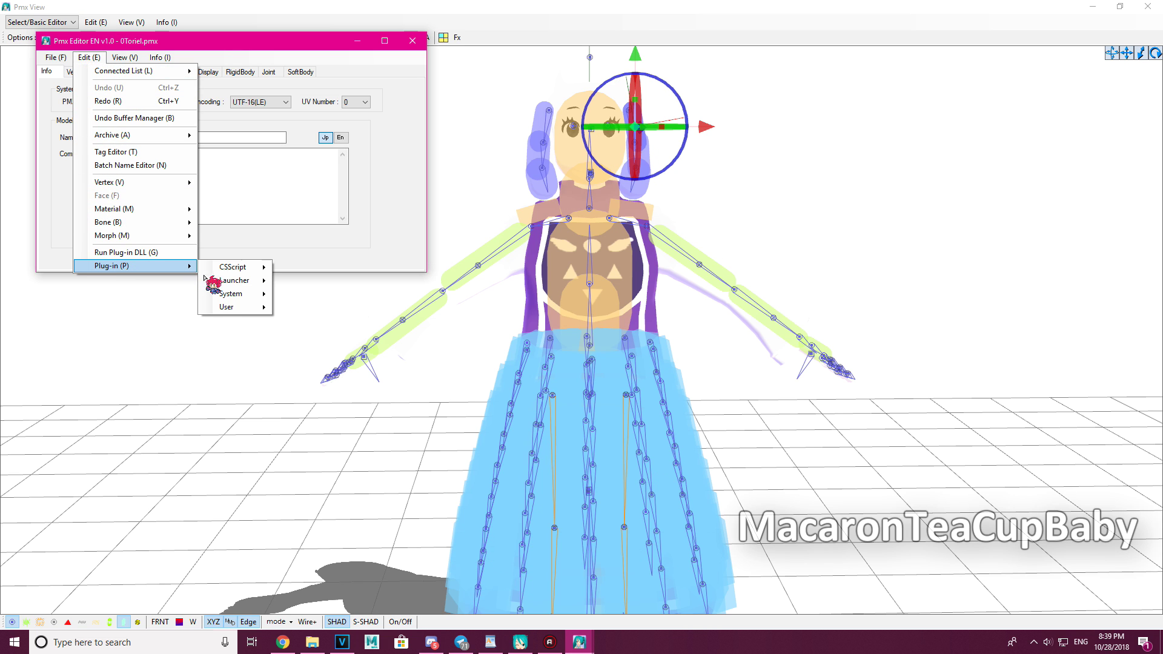
{"action": "mouse_move", "coordinate": [236, 308]}
{"action": "mouse_move", "coordinate": [329, 309]}
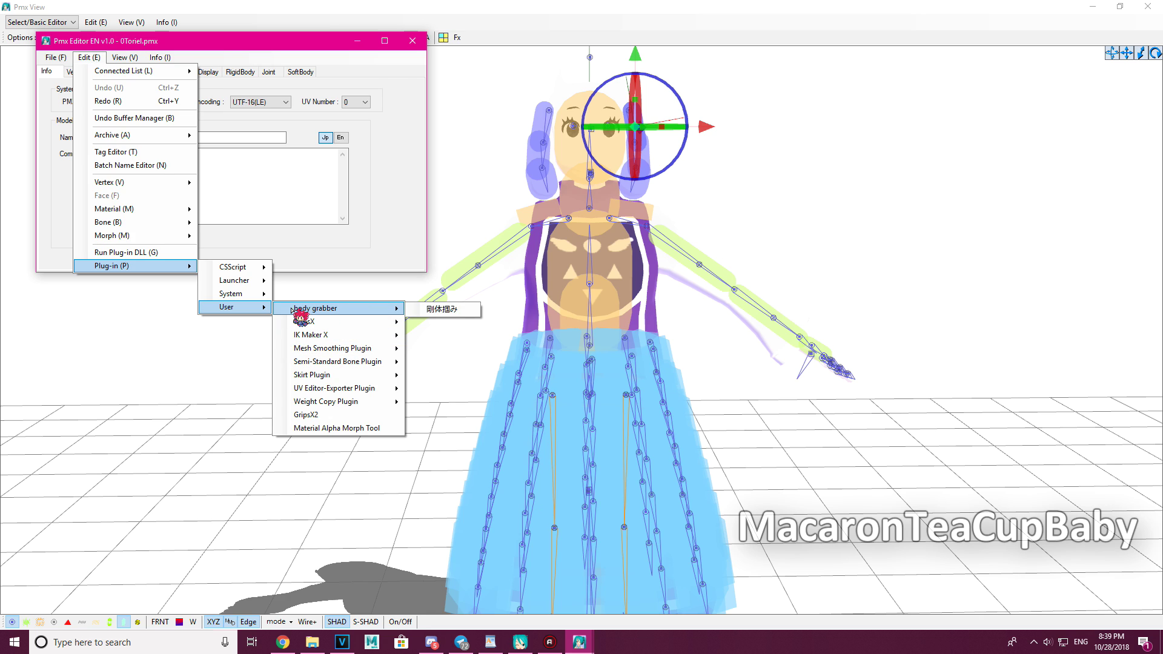
{"action": "left_click", "coordinate": [443, 310]}
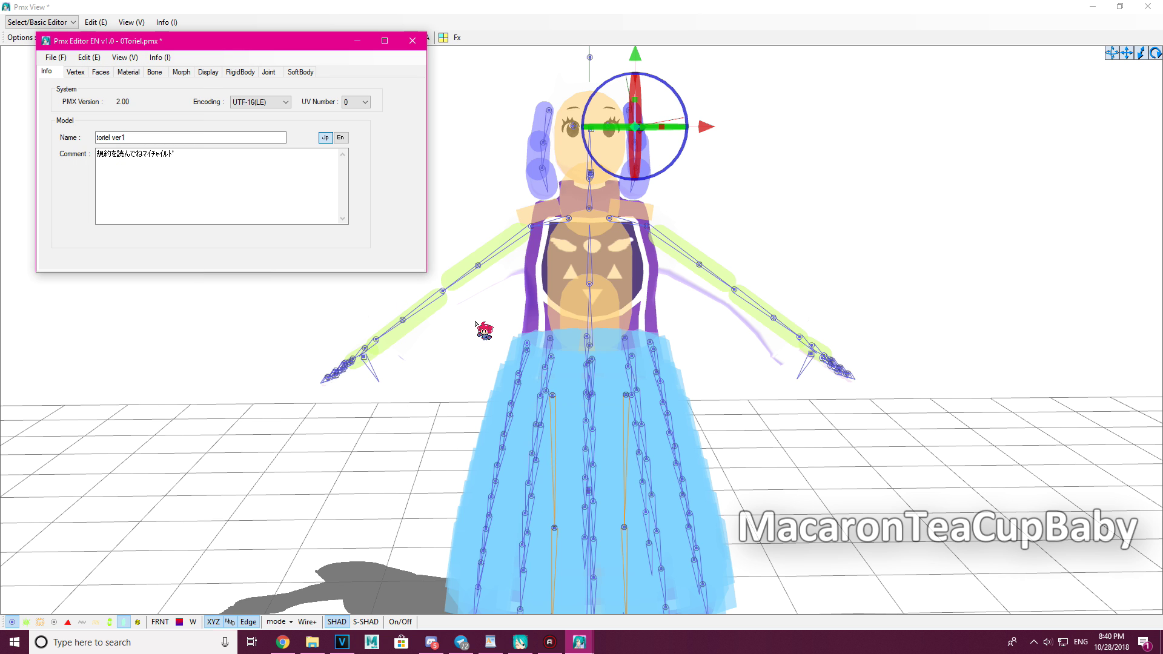
Step: Select the last morph, 左耳固定, in the editor's morph list
{"action": "left_click", "coordinate": [824, 190]}
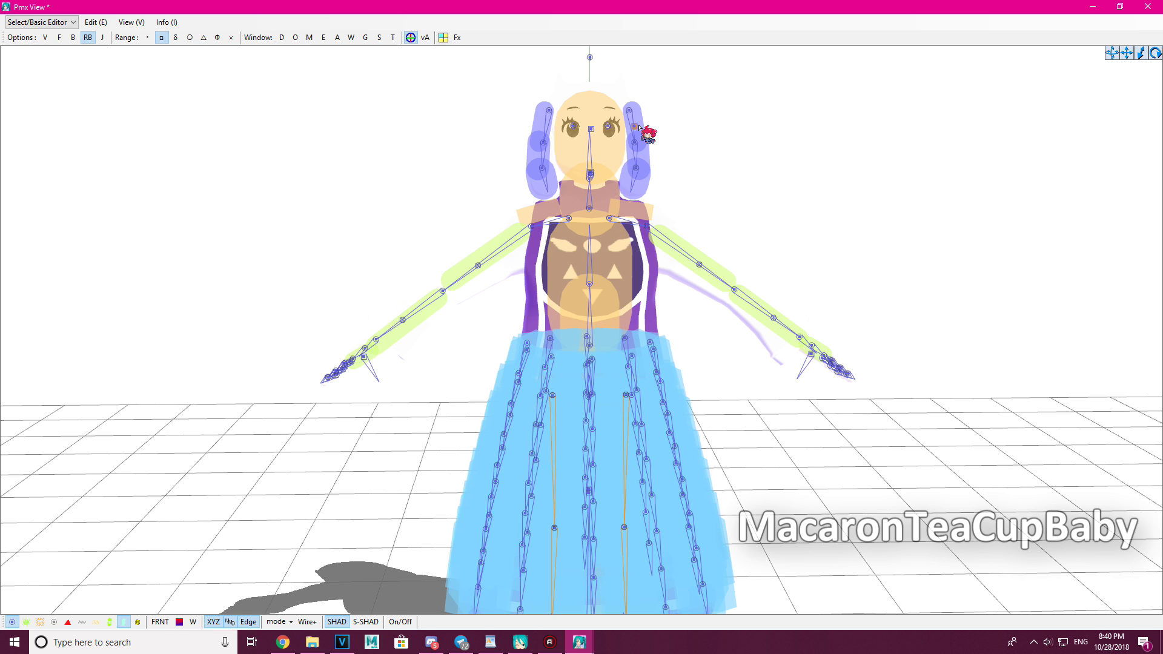
{"action": "mouse_move", "coordinate": [701, 154]}
{"action": "right_mouse_down"}
{"action": "mouse_move", "coordinate": [681, 155]}
{"action": "mouse_move", "coordinate": [692, 157]}
{"action": "right_mouse_up"}
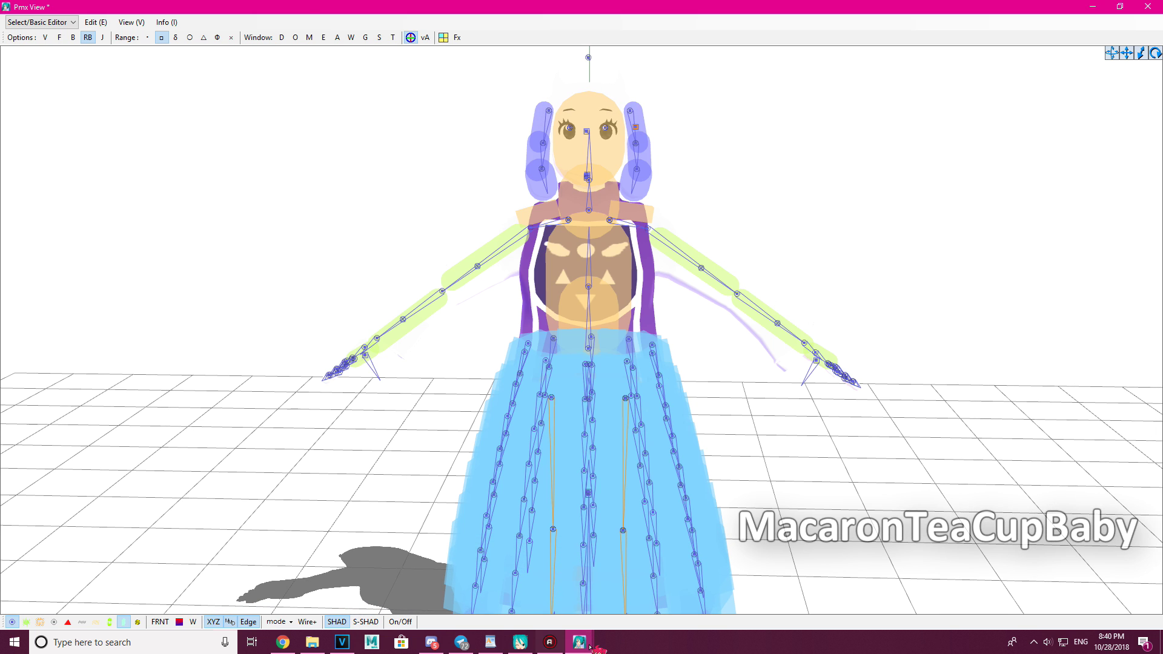
{"action": "mouse_move", "coordinate": [579, 642]}
{"action": "left_click", "coordinate": [515, 582]}
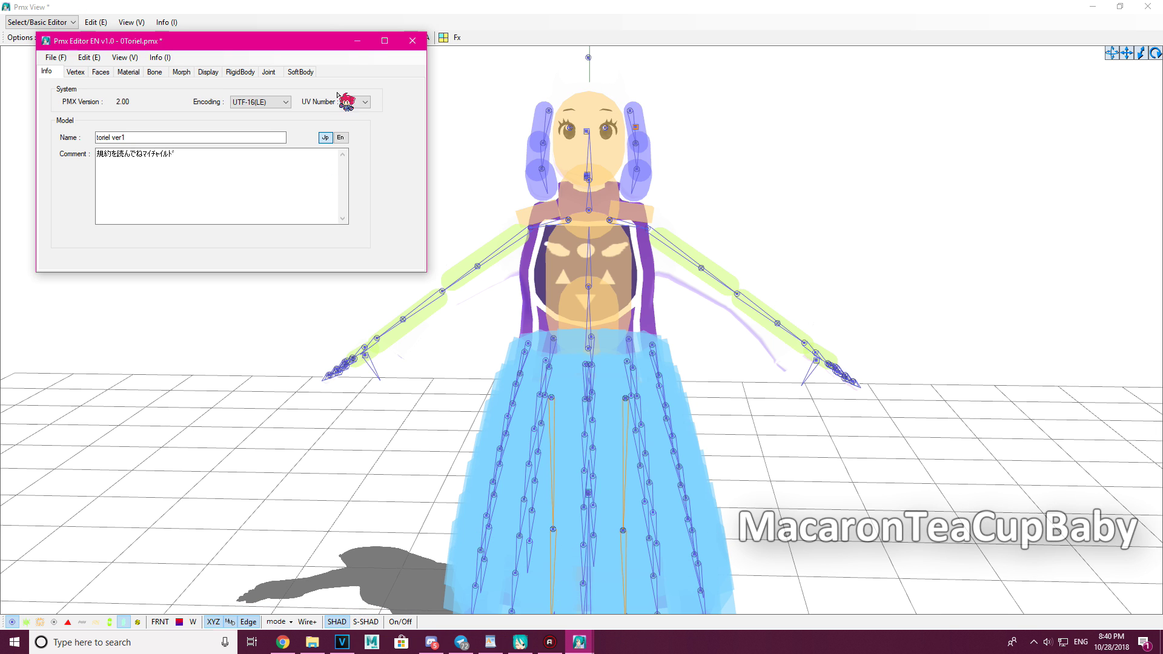
{"action": "left_click", "coordinate": [203, 72]}
{"action": "left_click", "coordinate": [182, 72]}
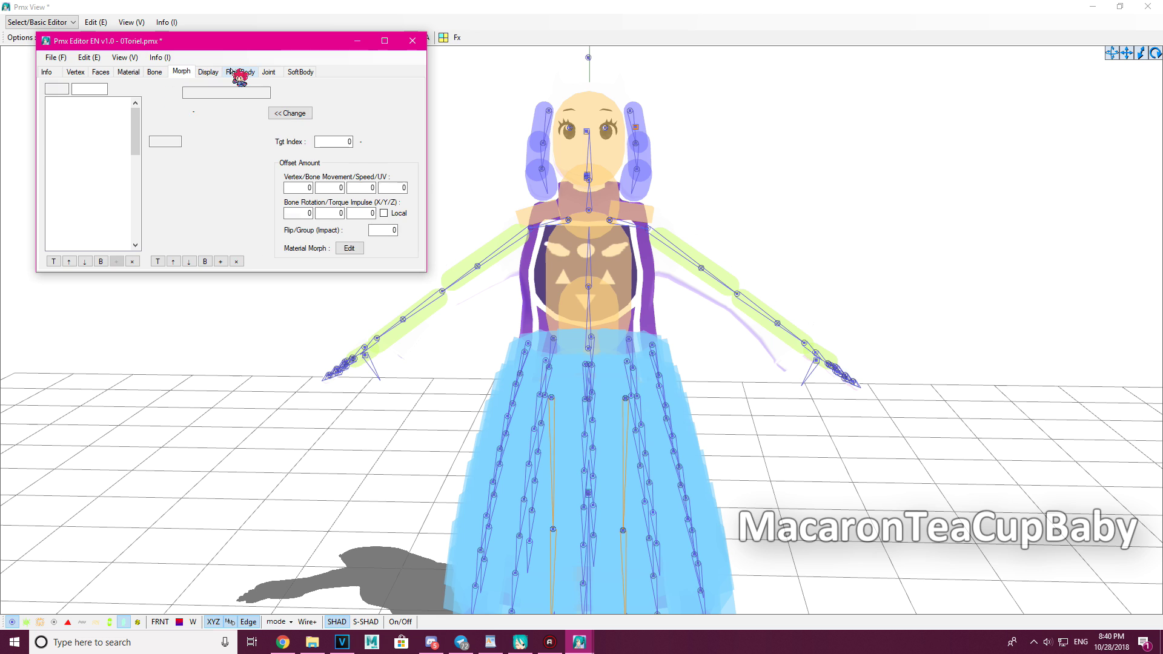
{"action": "scroll", "coordinate": [105, 152], "scroll_direction": "down", "scroll_amount": 1}
{"action": "scroll", "coordinate": [103, 152], "scroll_direction": "down", "scroll_amount": 11}
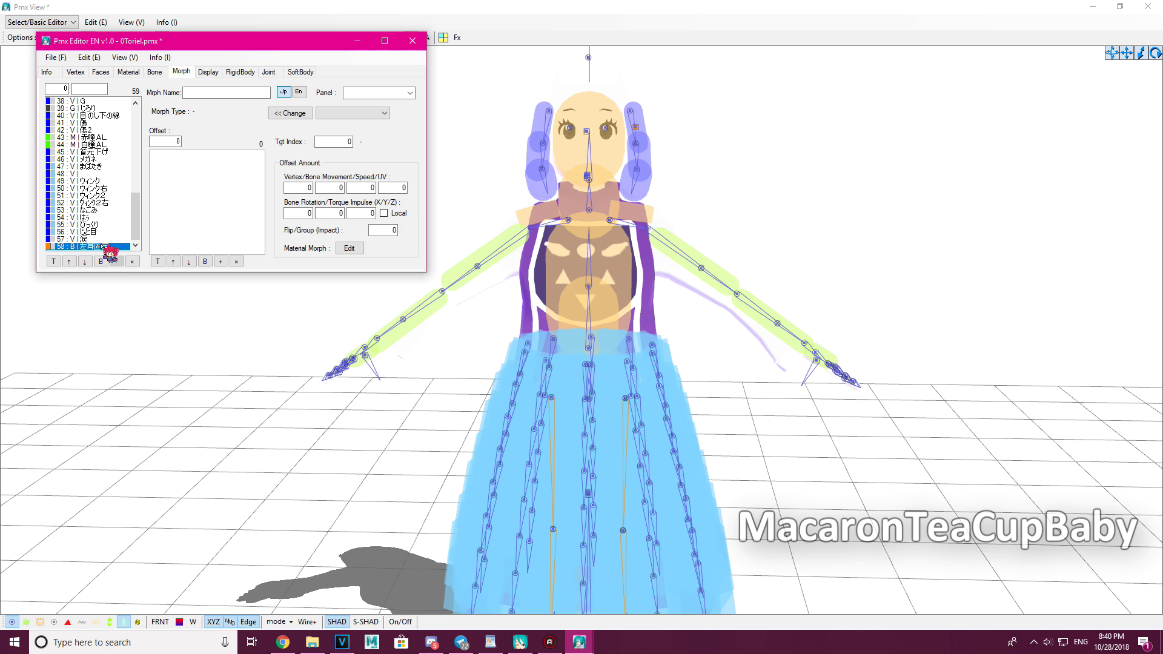
Step: Set the English name of the 左耳固定 morph to "L ear grab" and open the Transform View
{"action": "left_click", "coordinate": [297, 91]}
{"action": "left_click", "coordinate": [283, 92]}
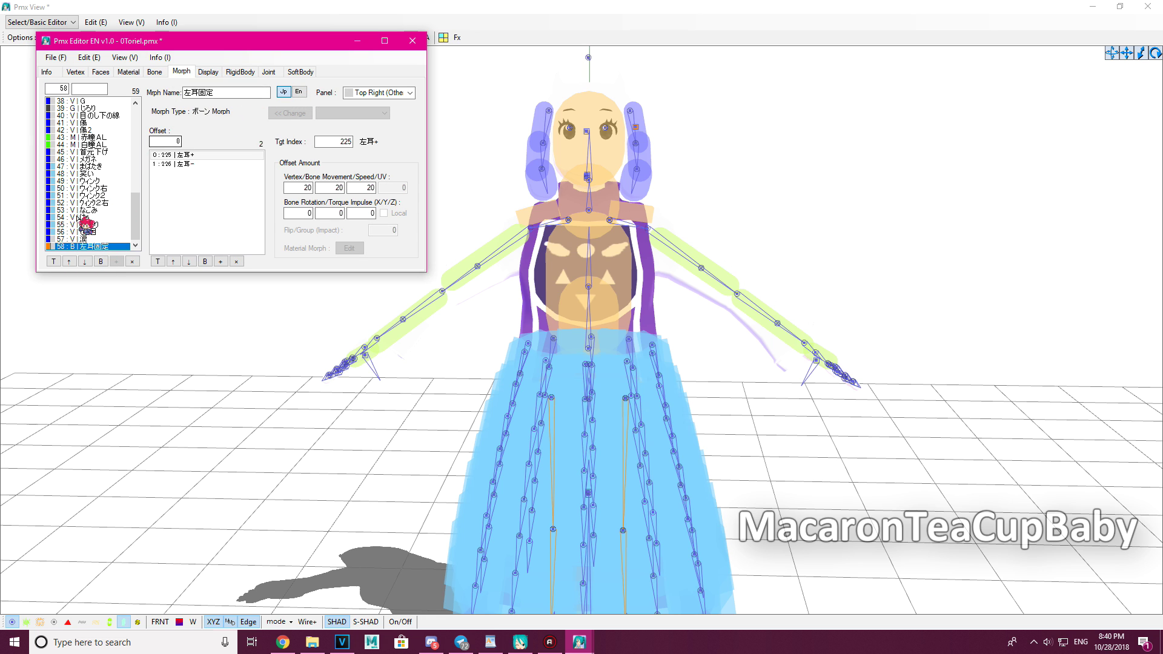
{"action": "left_click", "coordinate": [299, 92]}
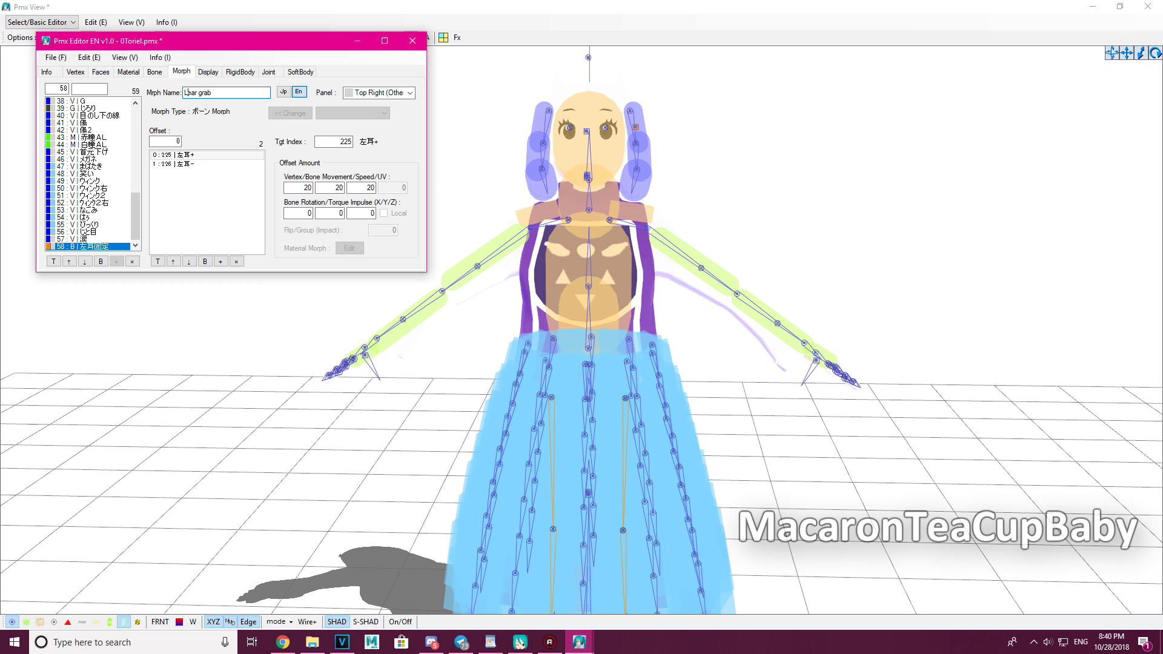
{"action": "left_click", "coordinate": [415, 41]}
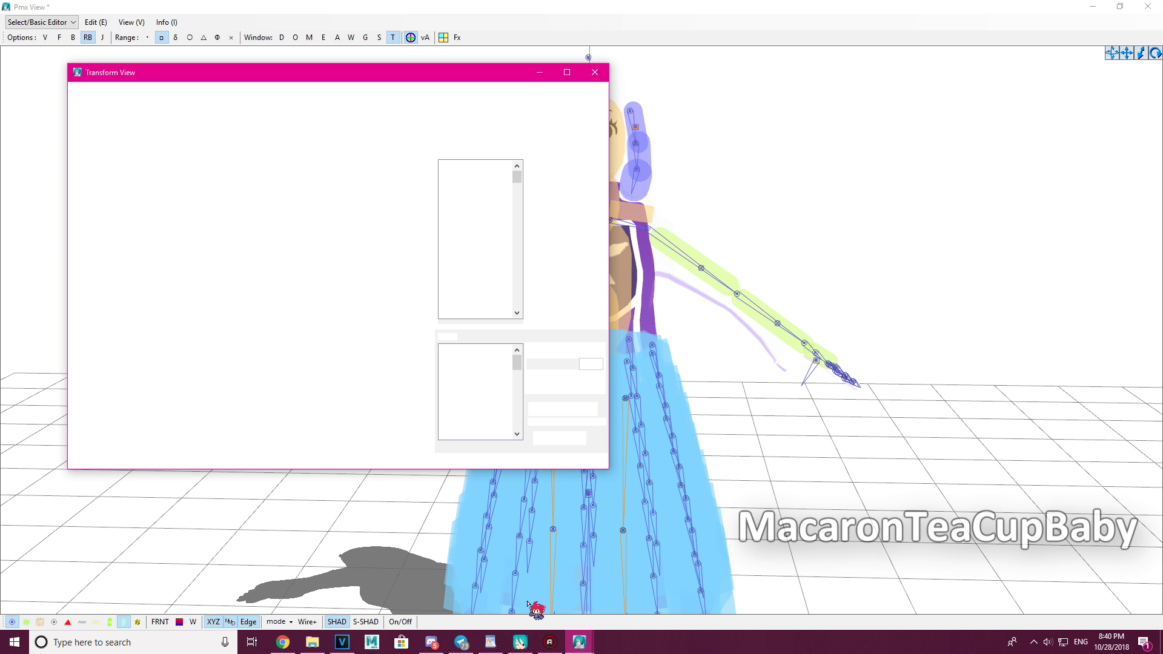
Step: Switch back to the PMX editor and check the 表情 display frame for its last entry, the 左耳固定 morph
{"action": "left_click", "coordinate": [579, 642]}
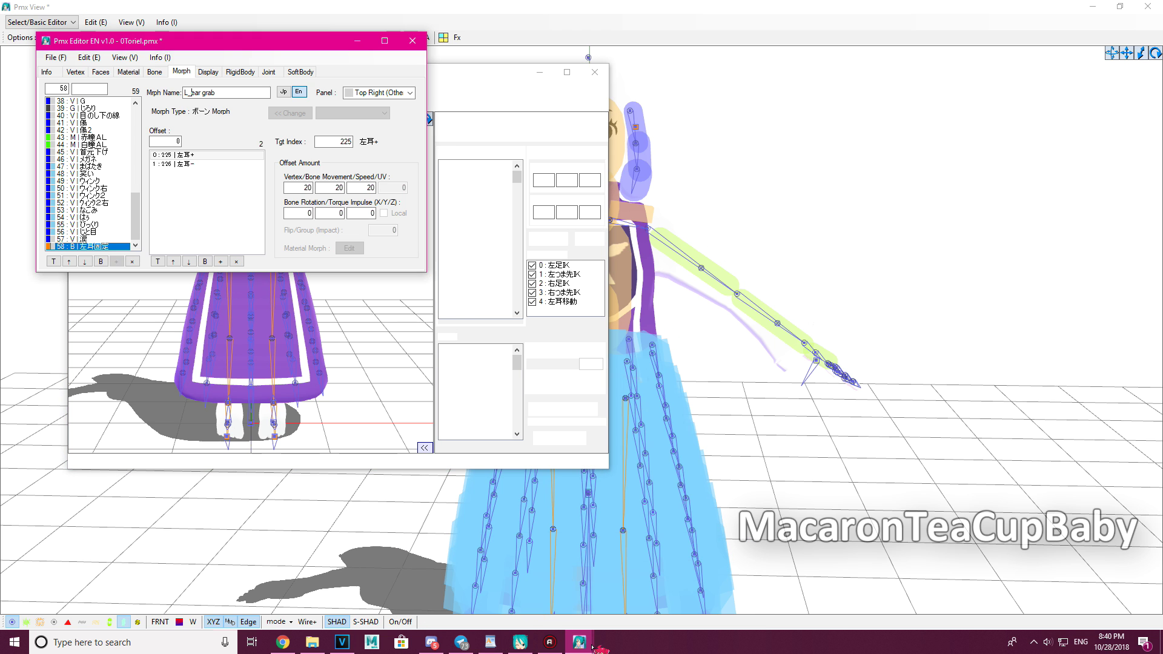
{"action": "left_click", "coordinate": [208, 72]}
{"action": "scroll", "coordinate": [227, 185], "scroll_direction": "down", "scroll_amount": 14}
{"action": "left_click", "coordinate": [237, 246]}
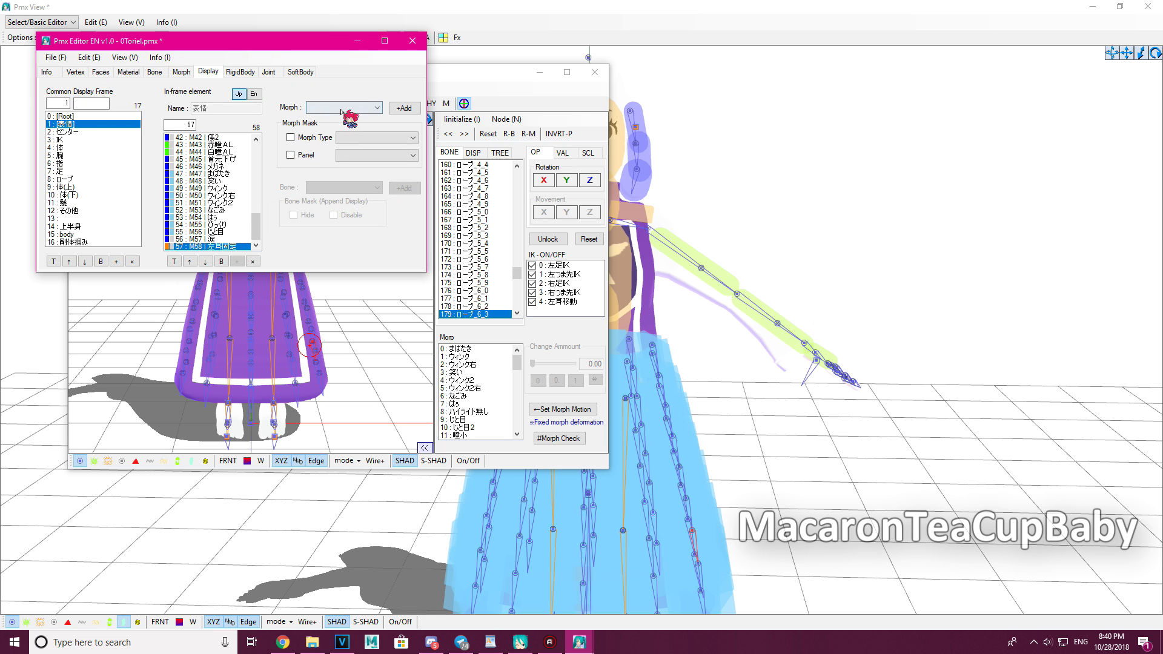
Step: Maximize the Transform View, start physics playback and try moving the 左耳移動 bone away from the head, undoing the move
{"action": "left_click", "coordinate": [566, 72]}
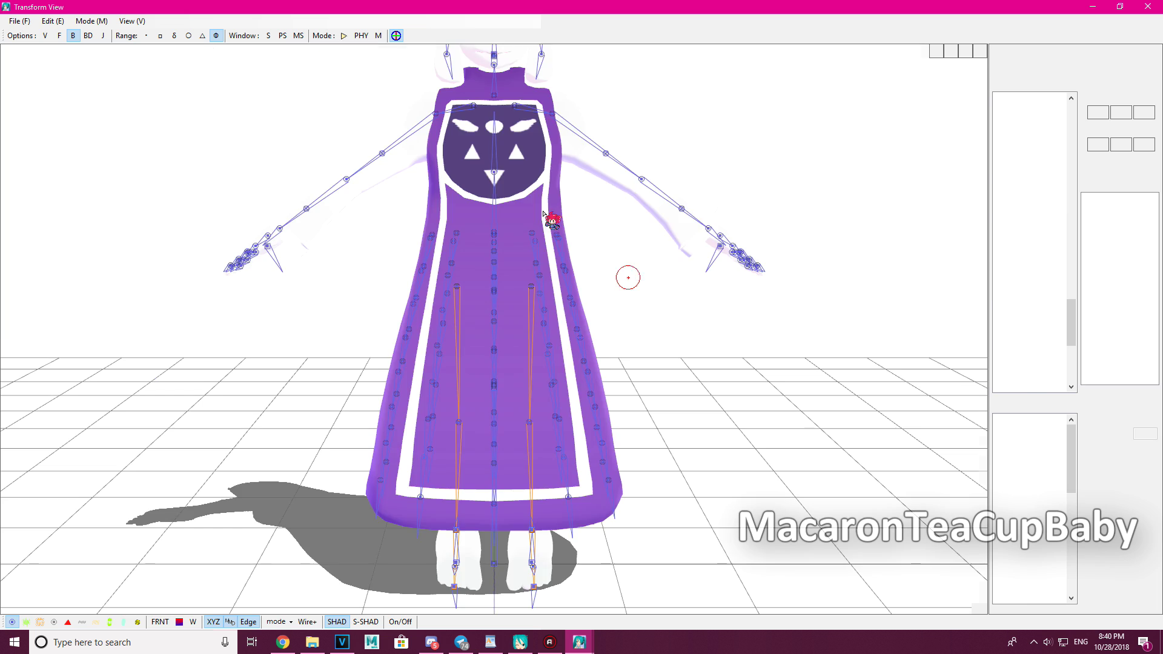
{"action": "scroll", "coordinate": [684, 203], "scroll_direction": "up", "scroll_amount": 5}
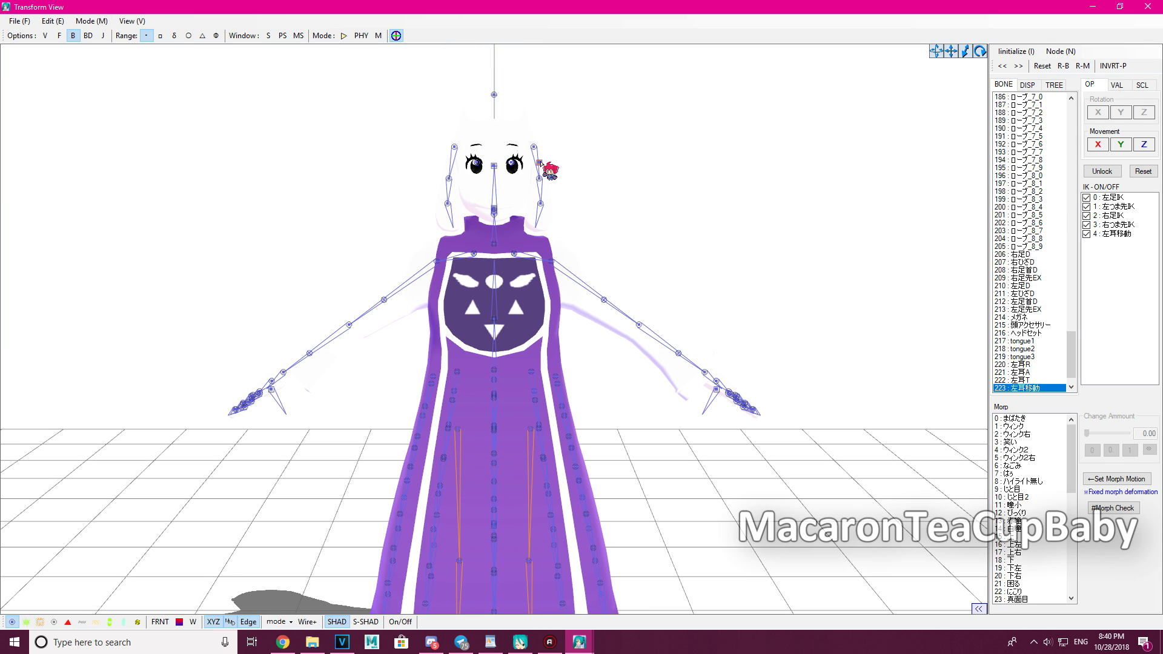
{"action": "left_click", "coordinate": [344, 36]}
{"action": "left_click_drag", "start_coordinate": [592, 164], "coordinate": [823, 195]}
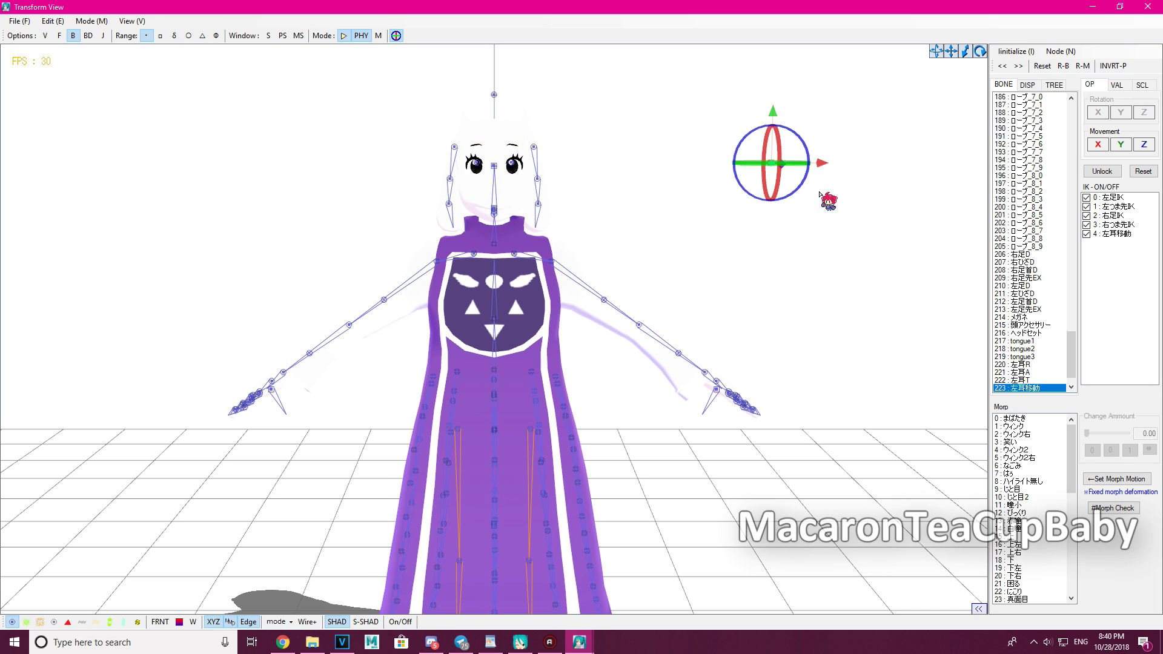
{"action": "key", "text": "ctrl+z"}
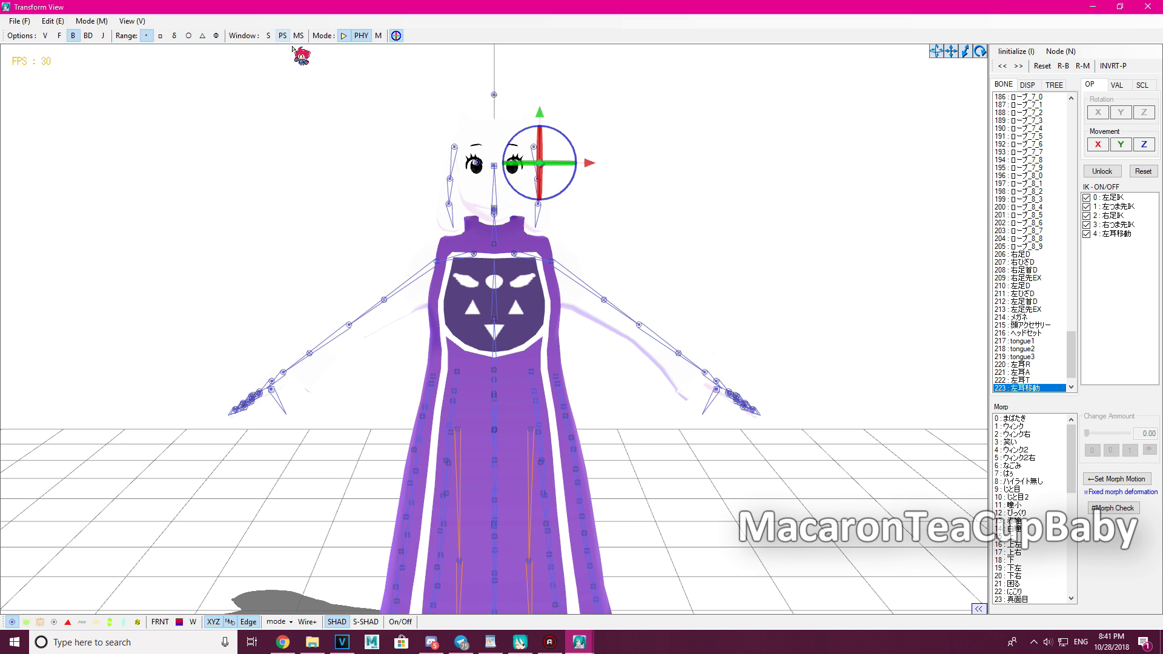
Step: Set the 左耳固定 morph to 1.00 and pull the 左耳移動 bone outward and up from the head
{"action": "left_click", "coordinate": [268, 35]}
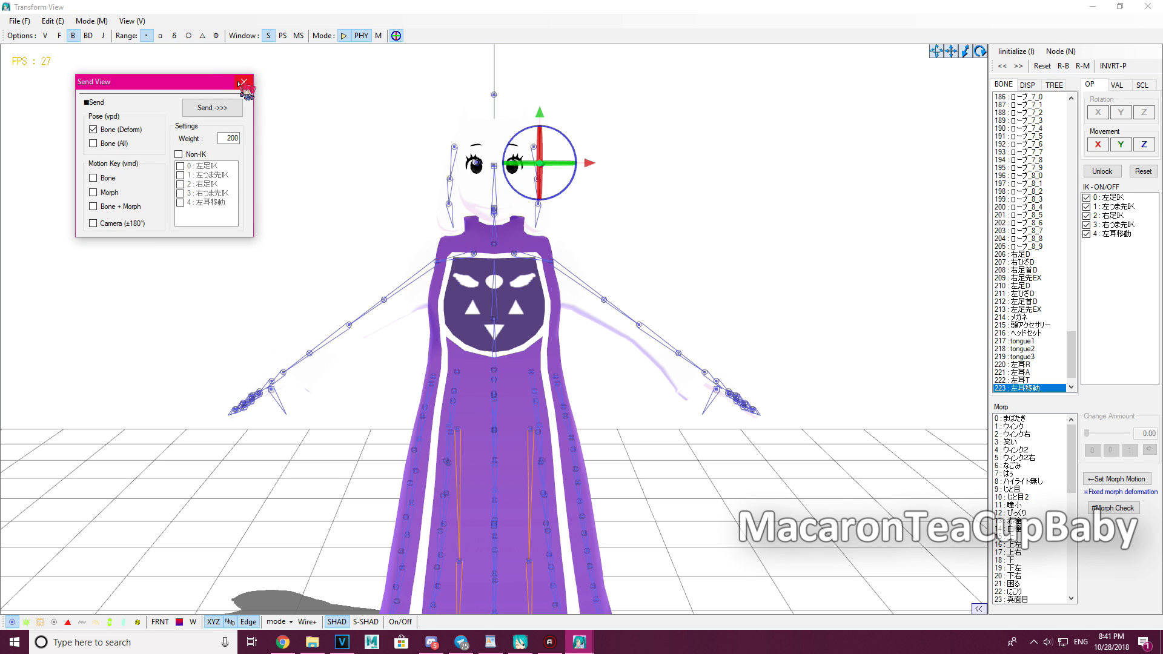
{"action": "left_click", "coordinate": [243, 82]}
{"action": "scroll", "coordinate": [1028, 557], "scroll_direction": "down", "scroll_amount": 6}
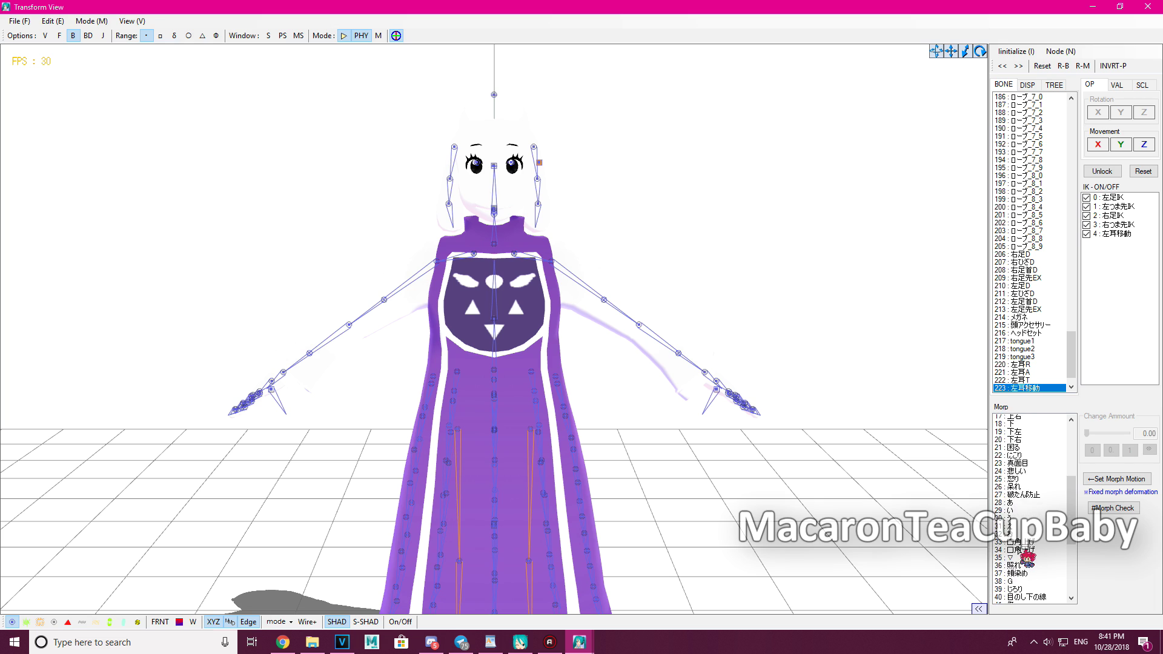
{"action": "scroll", "coordinate": [1028, 557], "scroll_direction": "down", "scroll_amount": 6}
{"action": "left_click", "coordinate": [1037, 599]}
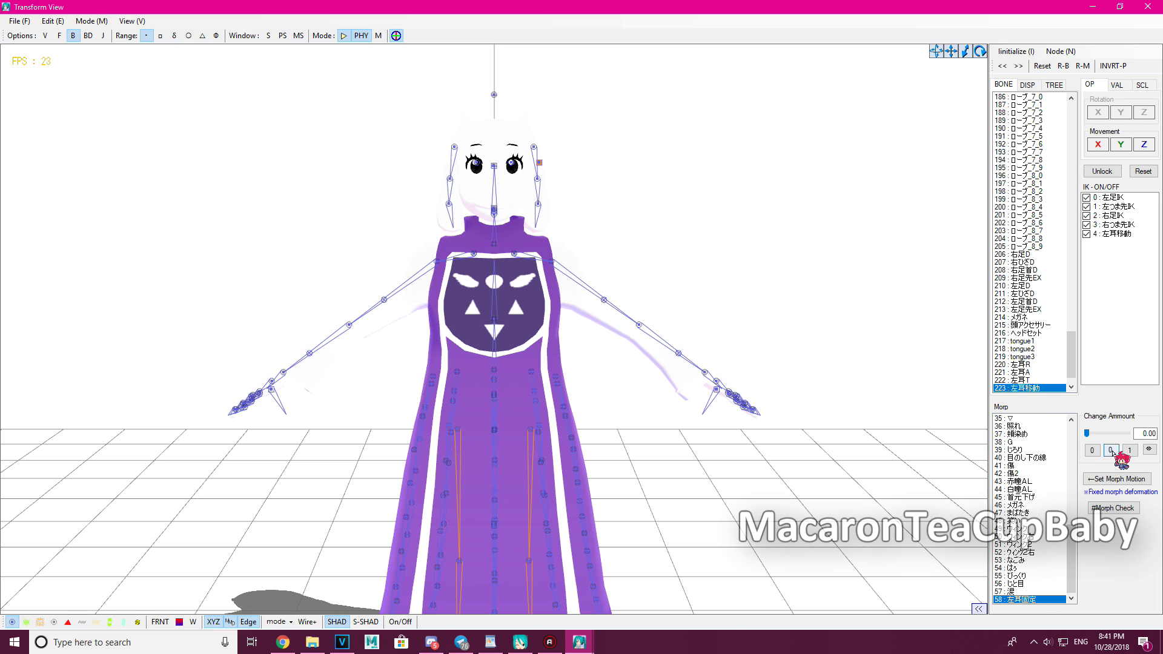
{"action": "left_click", "coordinate": [1129, 450]}
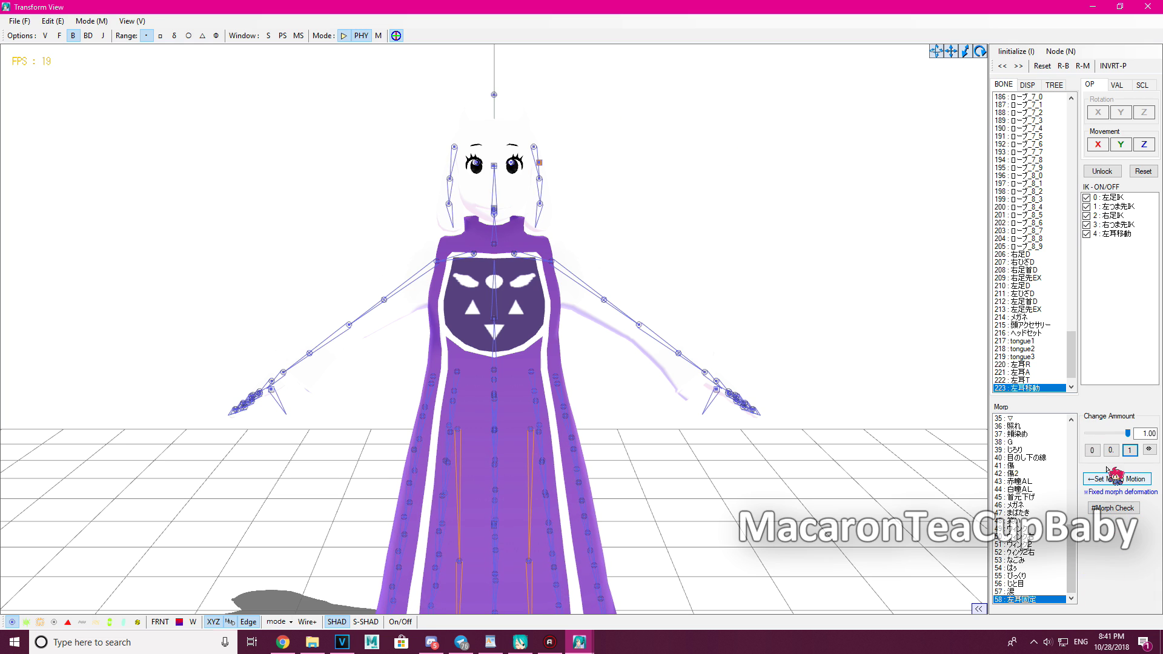
{"action": "left_click_drag", "start_coordinate": [542, 154], "coordinate": [641, 168]}
{"action": "left_click_drag", "start_coordinate": [583, 114], "coordinate": [592, 85]}
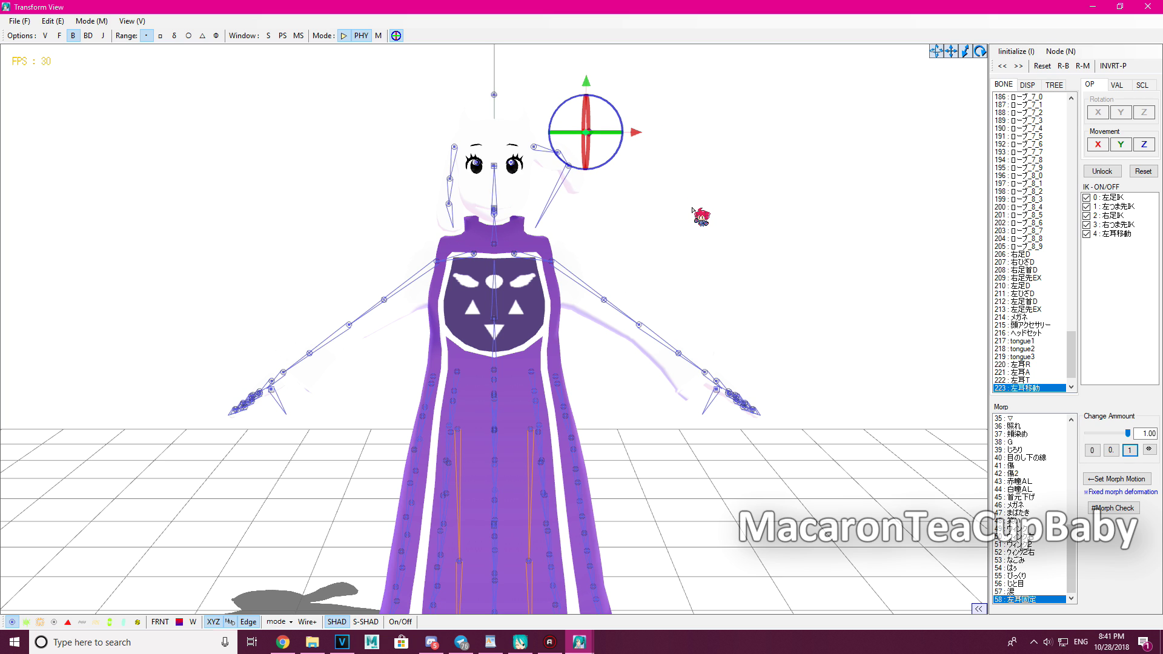
Step: Return to the PMX editor and save the model as a new PMX file named cpytoriel
{"action": "mouse_move", "coordinate": [579, 642]}
{"action": "left_click", "coordinate": [520, 587]}
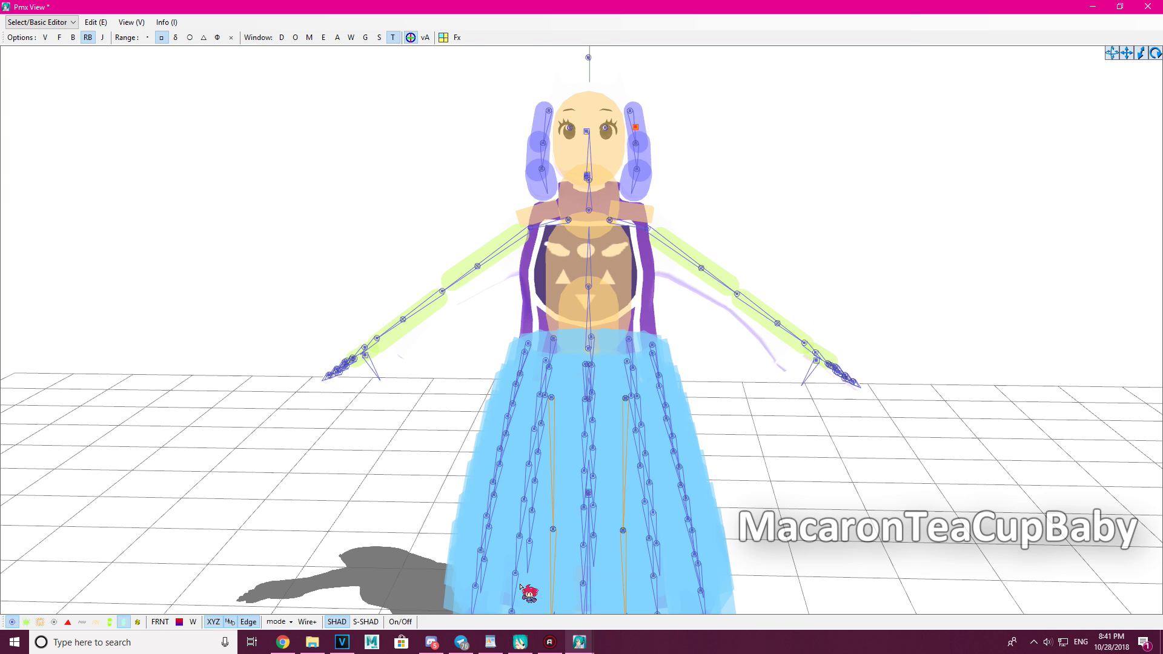
{"action": "left_click", "coordinate": [579, 642]}
{"action": "left_click", "coordinate": [503, 586]}
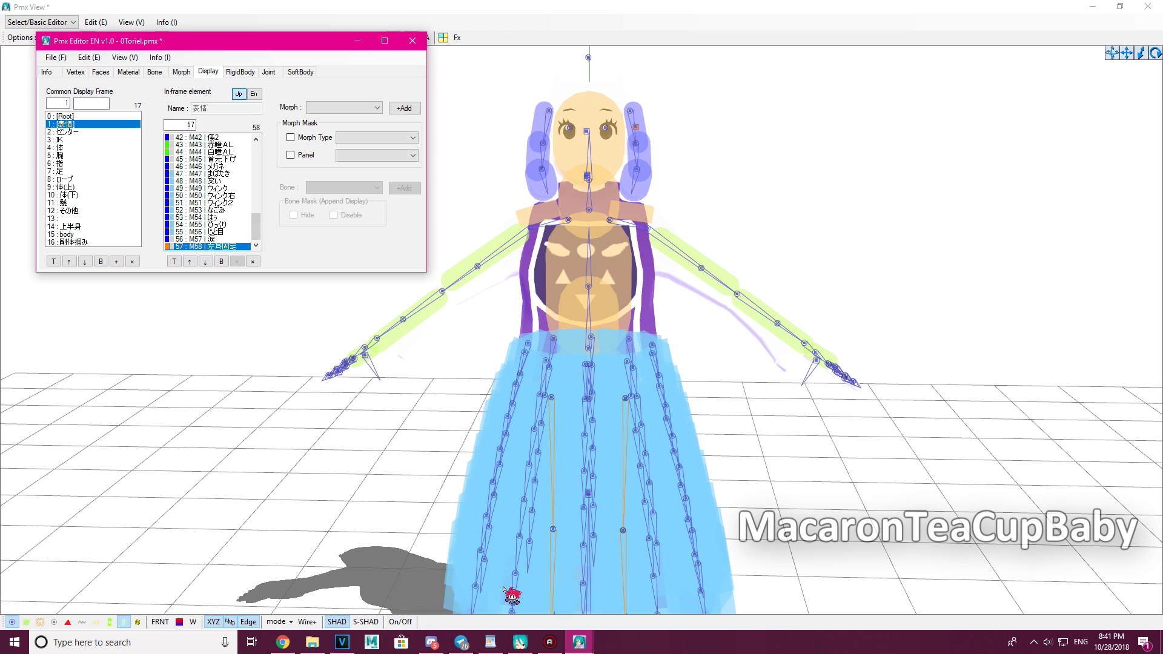
{"action": "left_click", "coordinate": [59, 60]}
{"action": "left_click", "coordinate": [81, 104]}
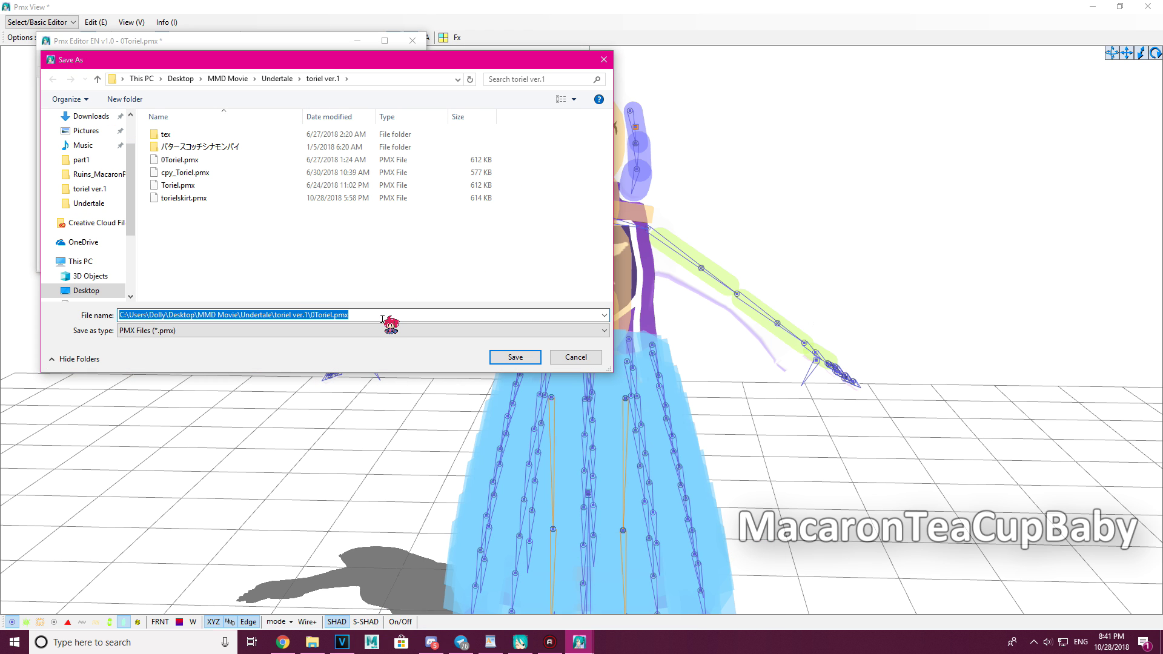
{"action": "type", "text": "cpytoriel"}
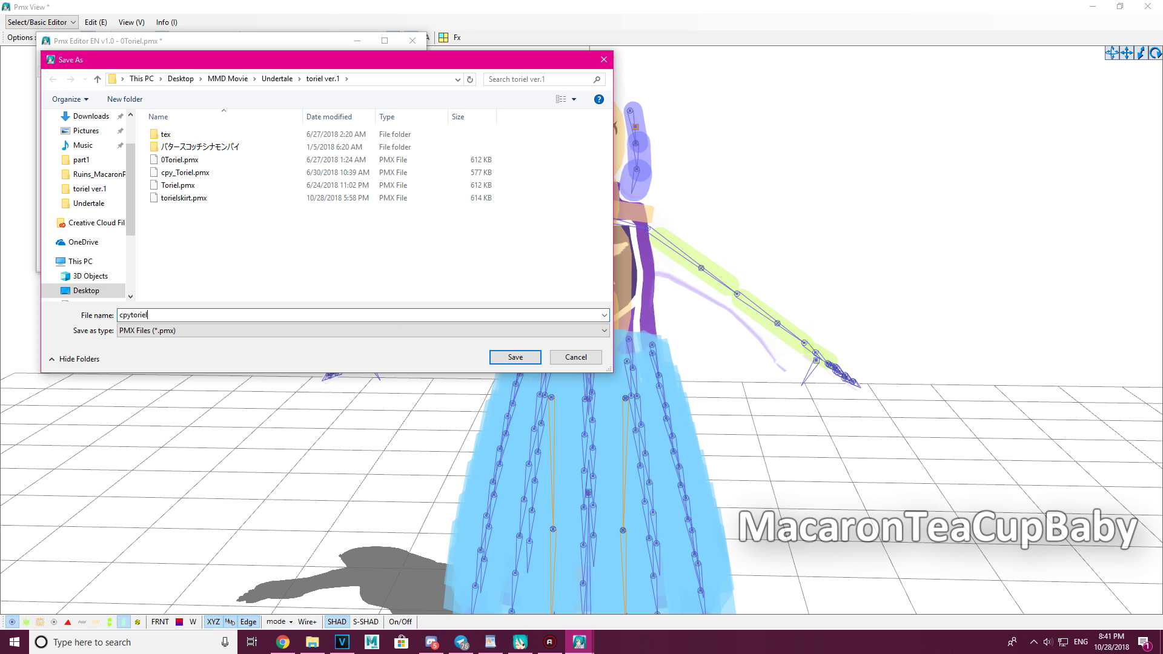
{"action": "key", "text": "Return"}
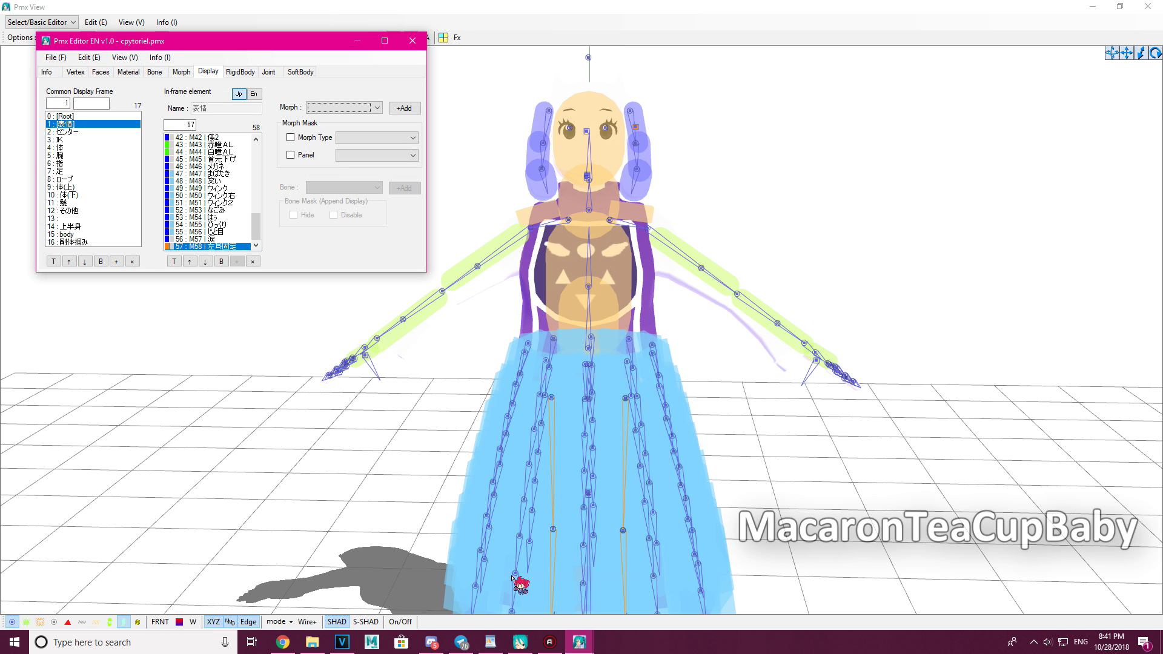
Step: Switch to MikuMikuDance and delete the loaded Null_00 model
{"action": "left_click", "coordinate": [520, 642]}
{"action": "left_click", "coordinate": [191, 552]}
{"action": "left_click", "coordinate": [190, 570]}
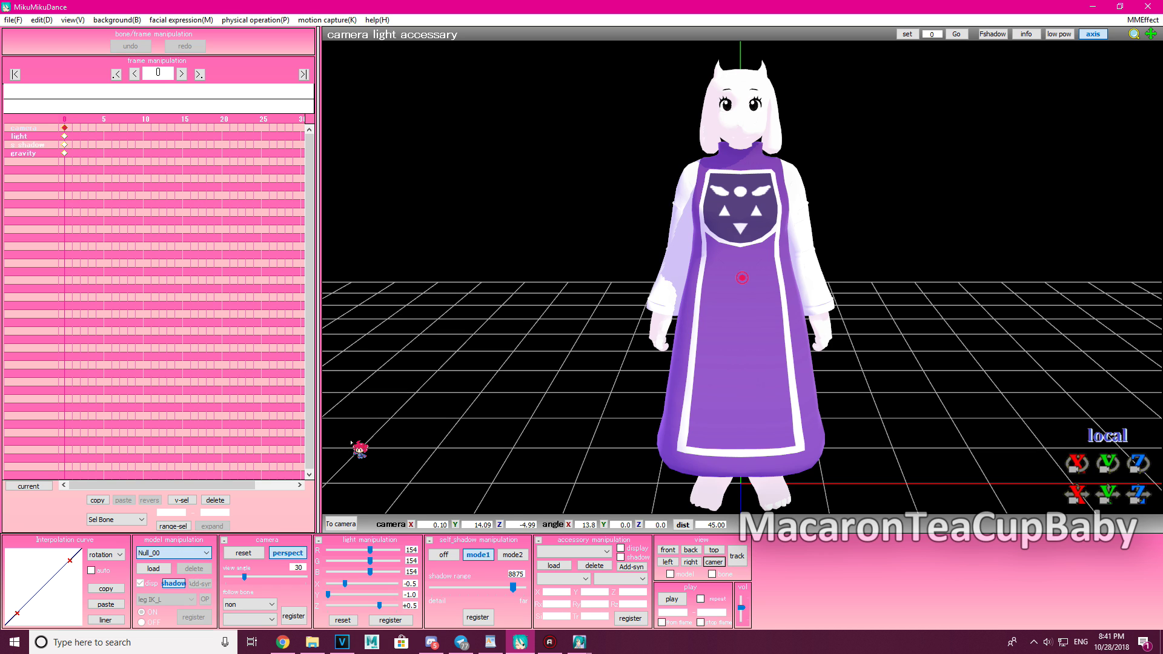
{"action": "left_click", "coordinate": [205, 569]}
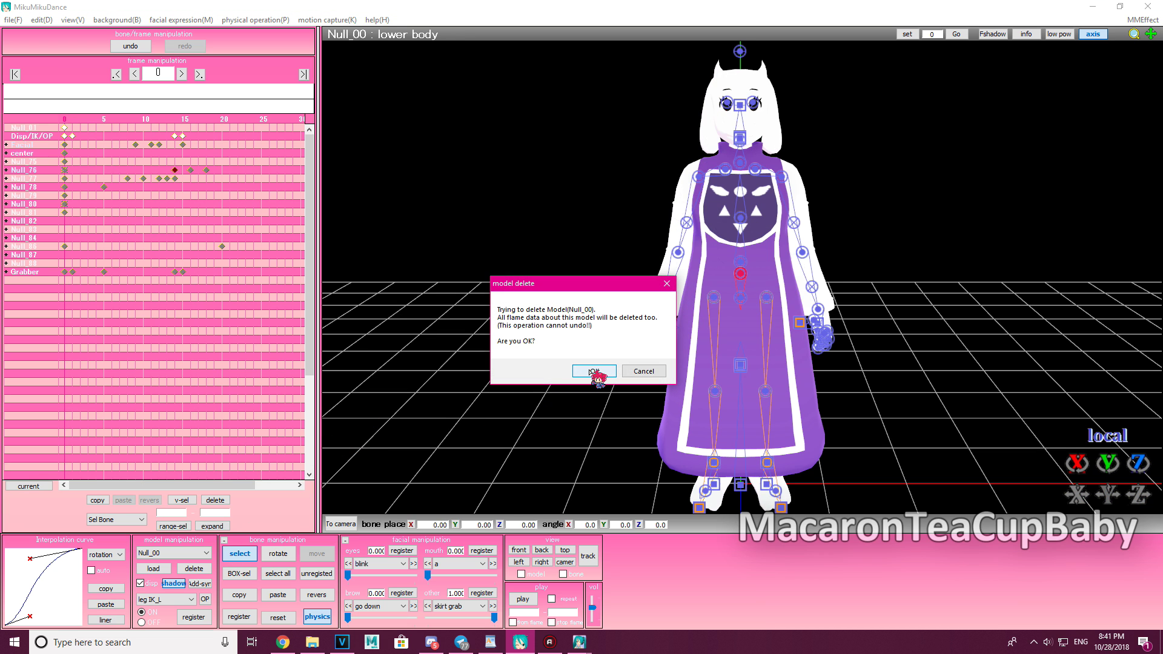
{"action": "left_click", "coordinate": [594, 371]}
{"action": "left_click", "coordinate": [162, 572]}
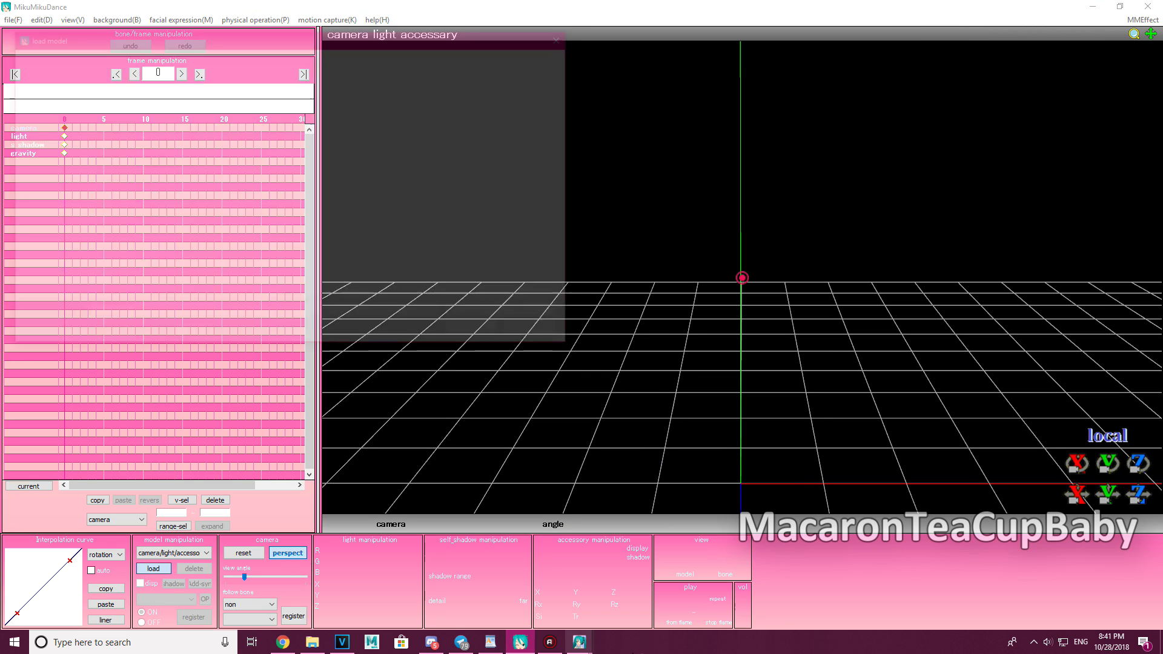
{"action": "double_click", "coordinate": [189, 149]}
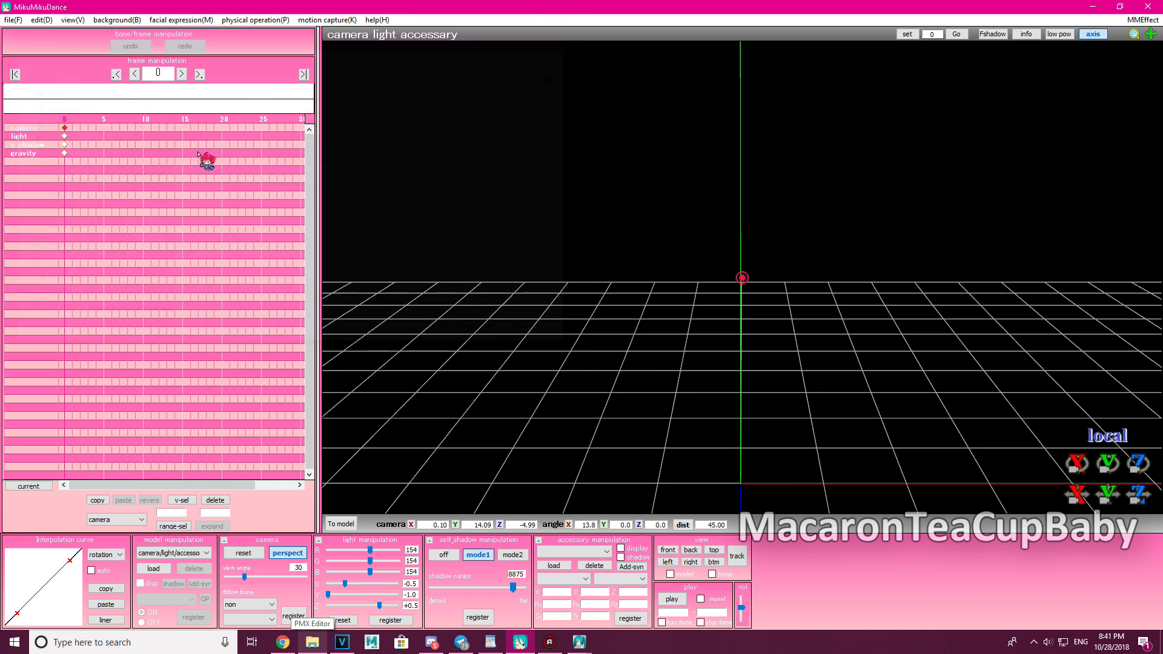
{"action": "left_click", "coordinate": [598, 358]}
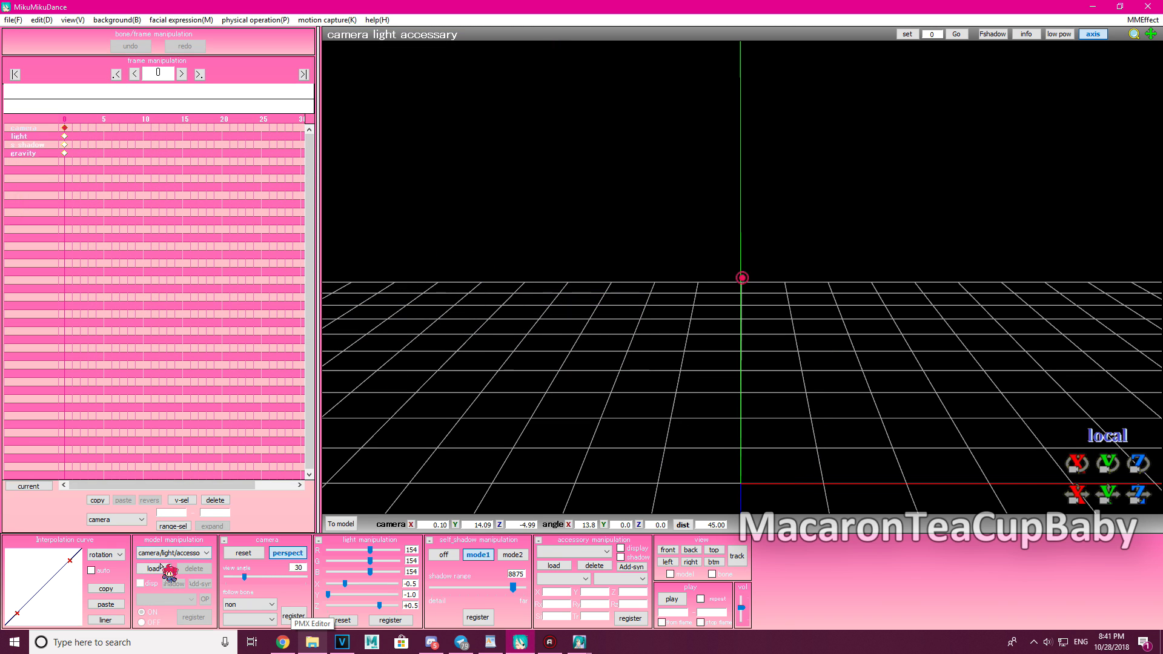
Step: Load the cpytoriel model into the scene and accept its model information
{"action": "left_click", "coordinate": [161, 569]}
{"action": "double_click", "coordinate": [179, 161]}
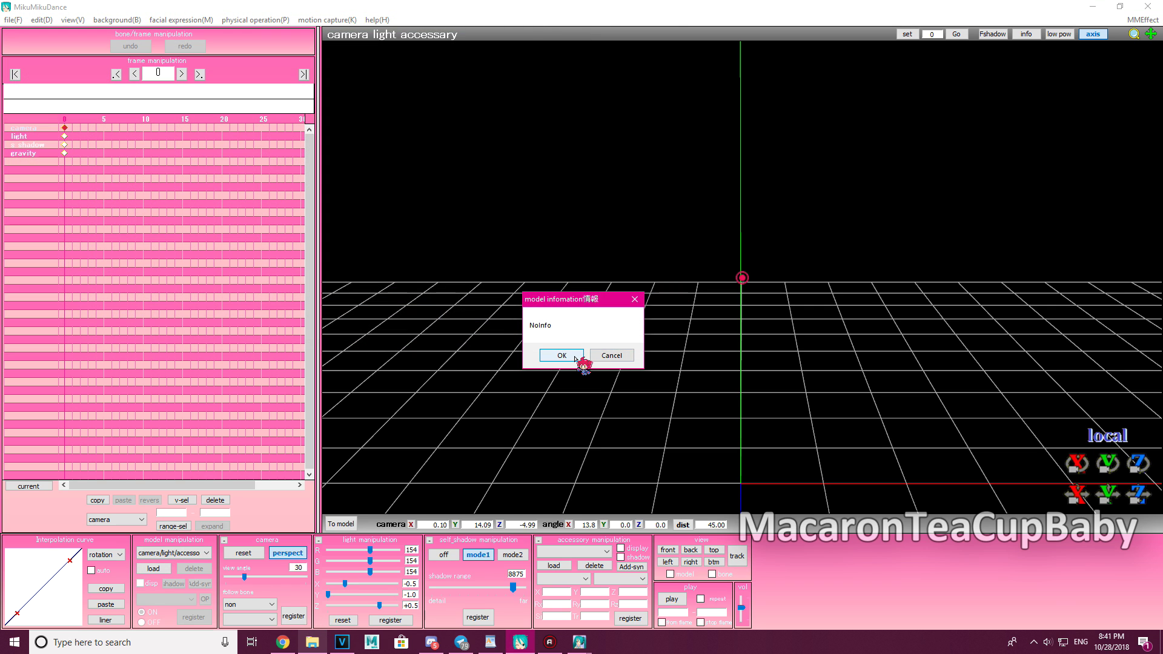
{"action": "left_click", "coordinate": [563, 357]}
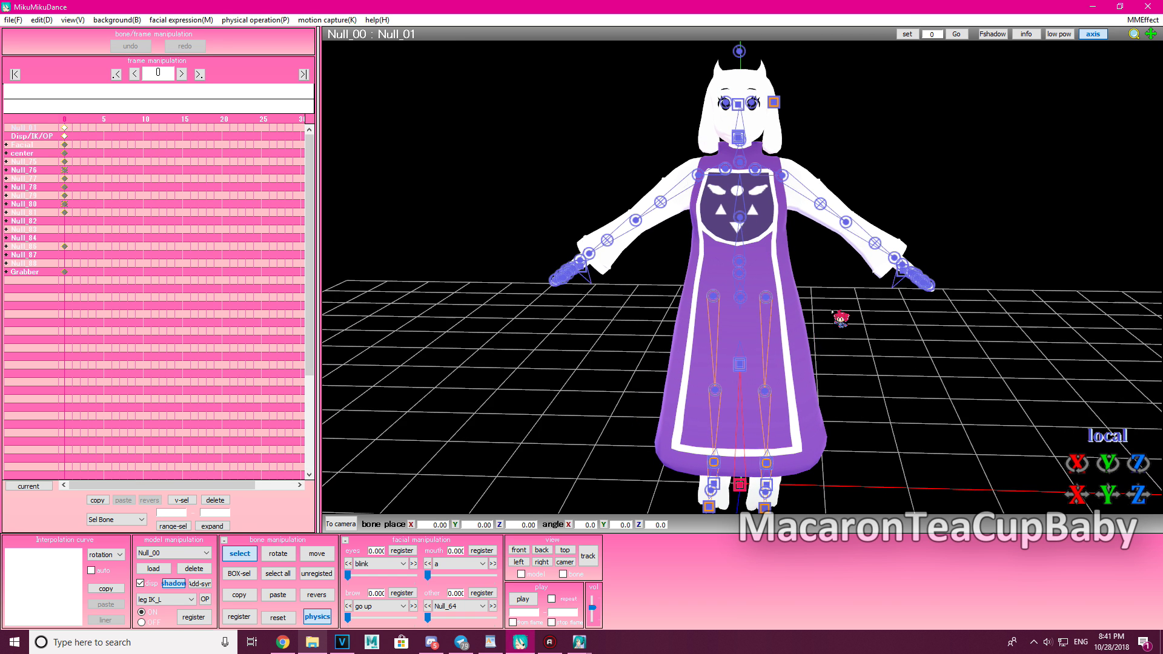
Step: Choose the L_ear grab morph among the other facial morphs and set it to 1.000
{"action": "right_click_drag", "start_coordinate": [831, 311], "coordinate": [845, 311]}
{"action": "left_click", "coordinate": [445, 608]}
{"action": "left_click", "coordinate": [442, 596]}
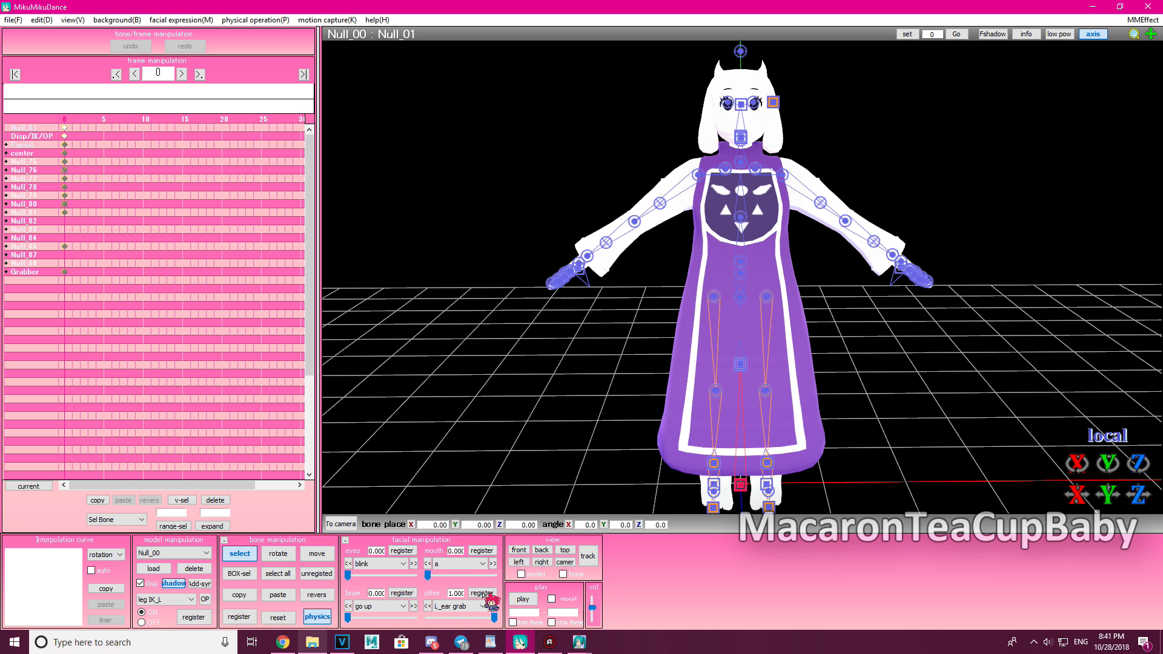
Step: Try shifting the ear's Skirt_0_5Move bone about 0.90 along X and raising it along Y, undoing the last move
{"action": "right_click_drag", "start_coordinate": [807, 159], "coordinate": [805, 157]}
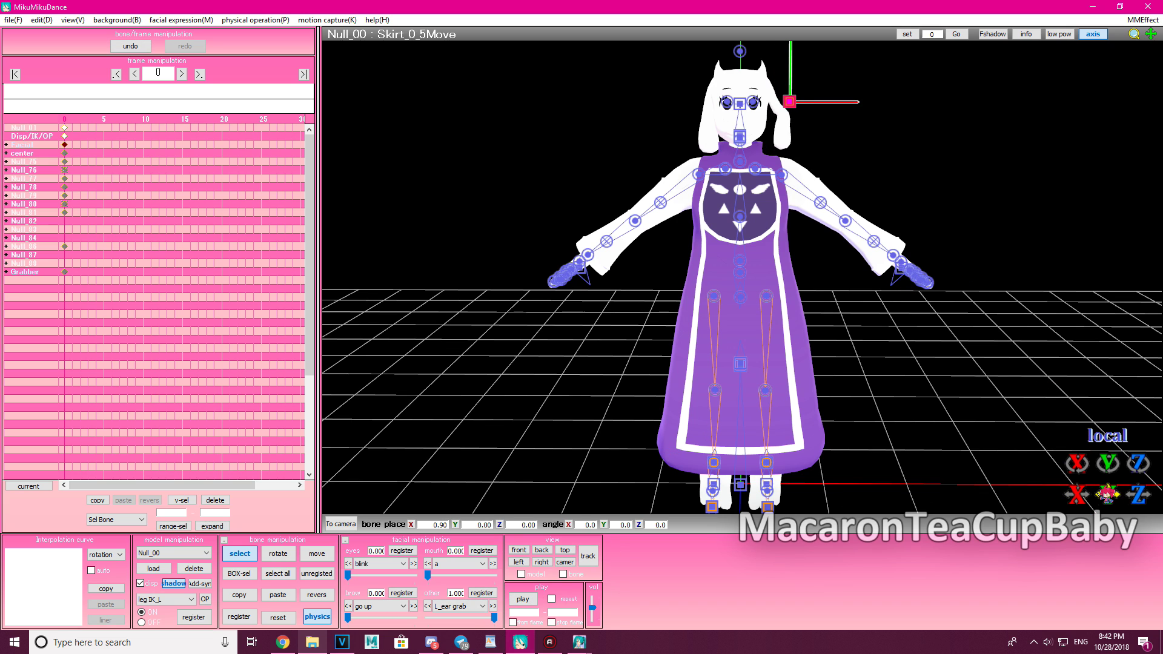
{"action": "left_click_drag", "start_coordinate": [1108, 495], "coordinate": [1108, 485]}
{"action": "right_click_drag", "start_coordinate": [1058, 453], "coordinate": [964, 446]}
{"action": "key", "text": "ctrl+z"}
Step: Switch the ear's grab bone to move manipulation and pull it freely around the head, viewing the model from several angles
{"action": "right_click_drag", "start_coordinate": [867, 404], "coordinate": [956, 410]}
{"action": "key", "text": "v"}
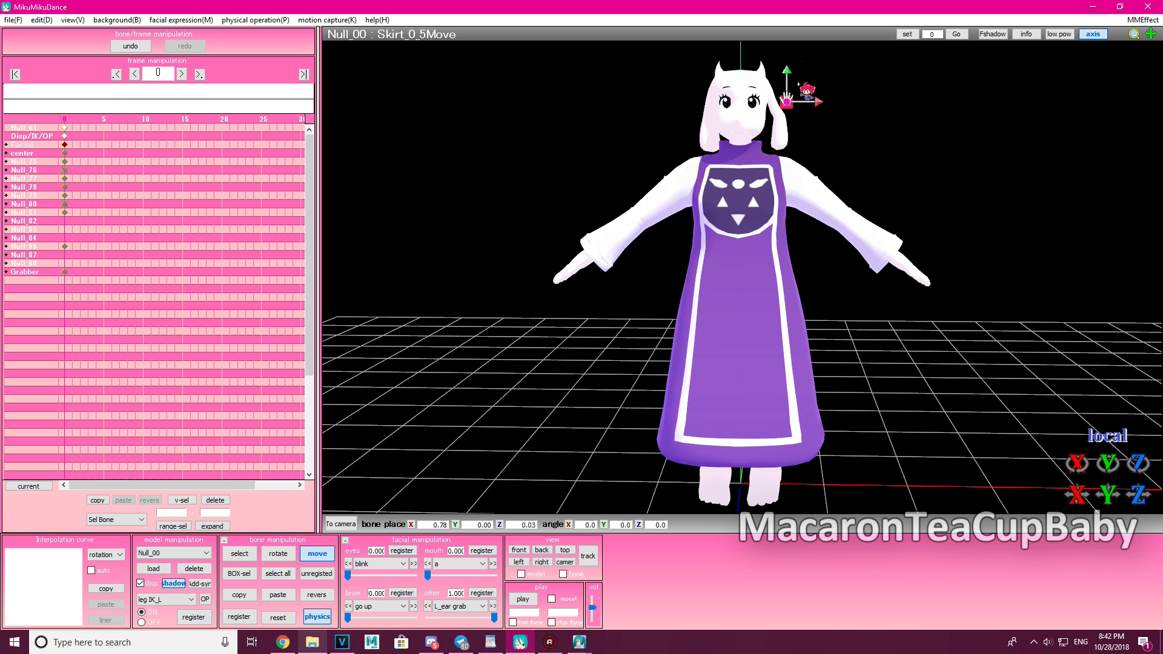
{"action": "right_click_drag", "start_coordinate": [798, 54], "coordinate": [775, 86]}
{"action": "left_click_drag", "start_coordinate": [762, 86], "coordinate": [659, 177]}
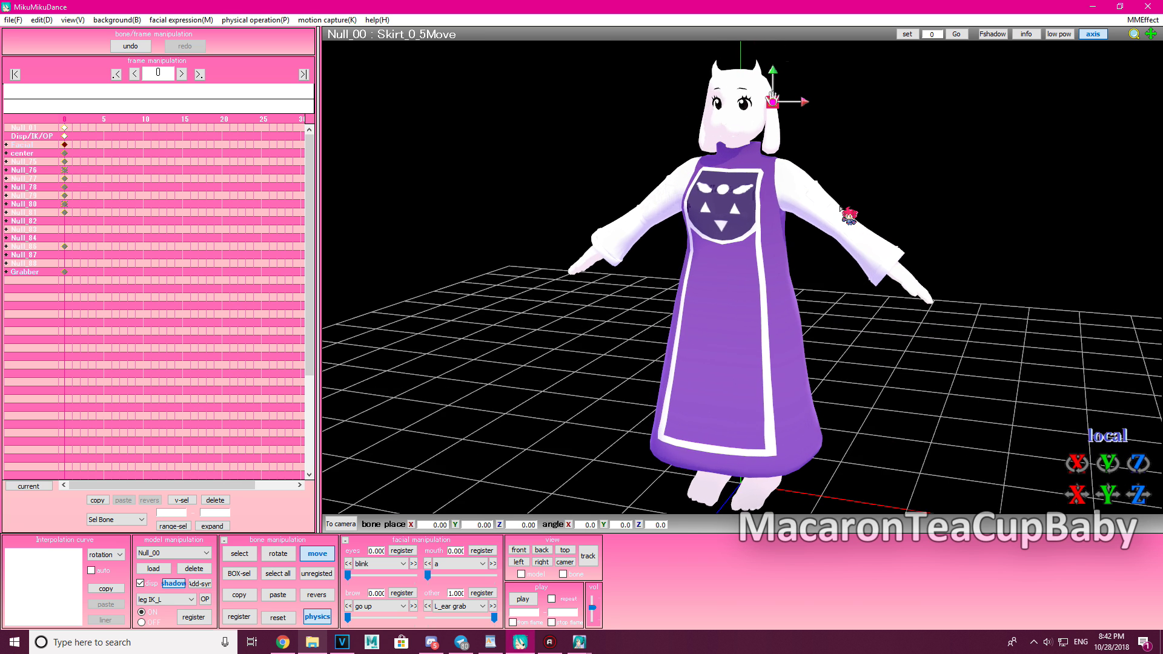
{"action": "right_click_drag", "start_coordinate": [848, 213], "coordinate": [868, 212]}
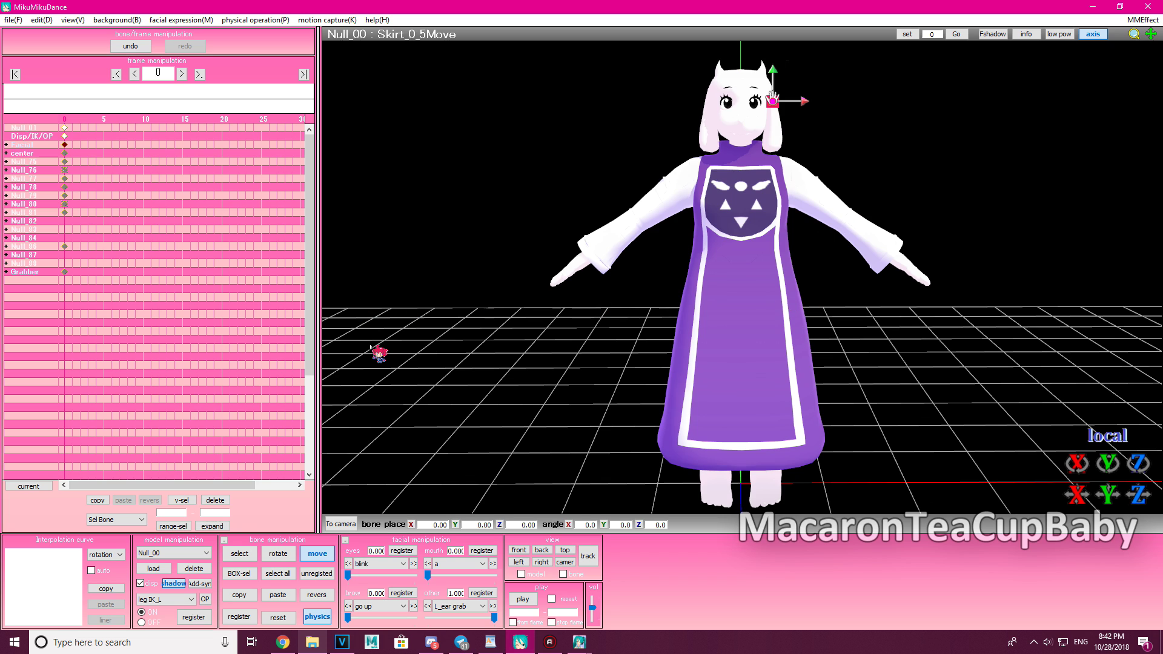
Step: Try pulling the ear's grab bone down toward the chest, undo the move and reselect the L_ear grab morph
{"action": "left_click_drag", "start_coordinate": [773, 98], "coordinate": [744, 197]}
{"action": "key", "text": "ctrl+z"}
{"action": "left_click", "coordinate": [471, 608]}
{"action": "left_click", "coordinate": [474, 592]}
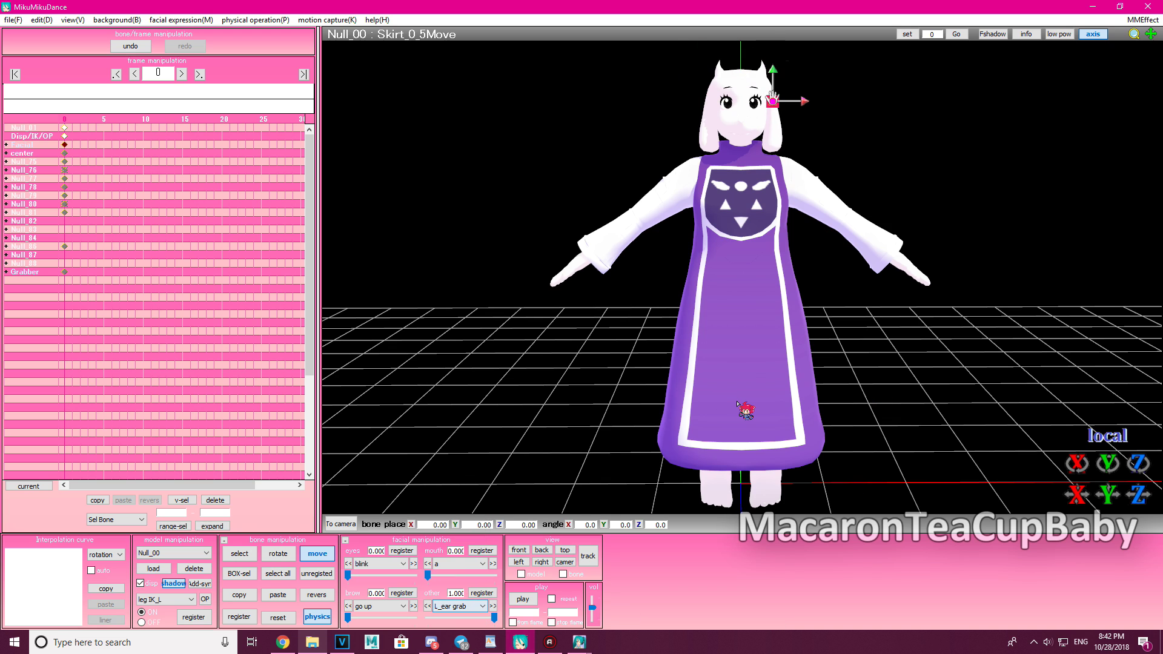